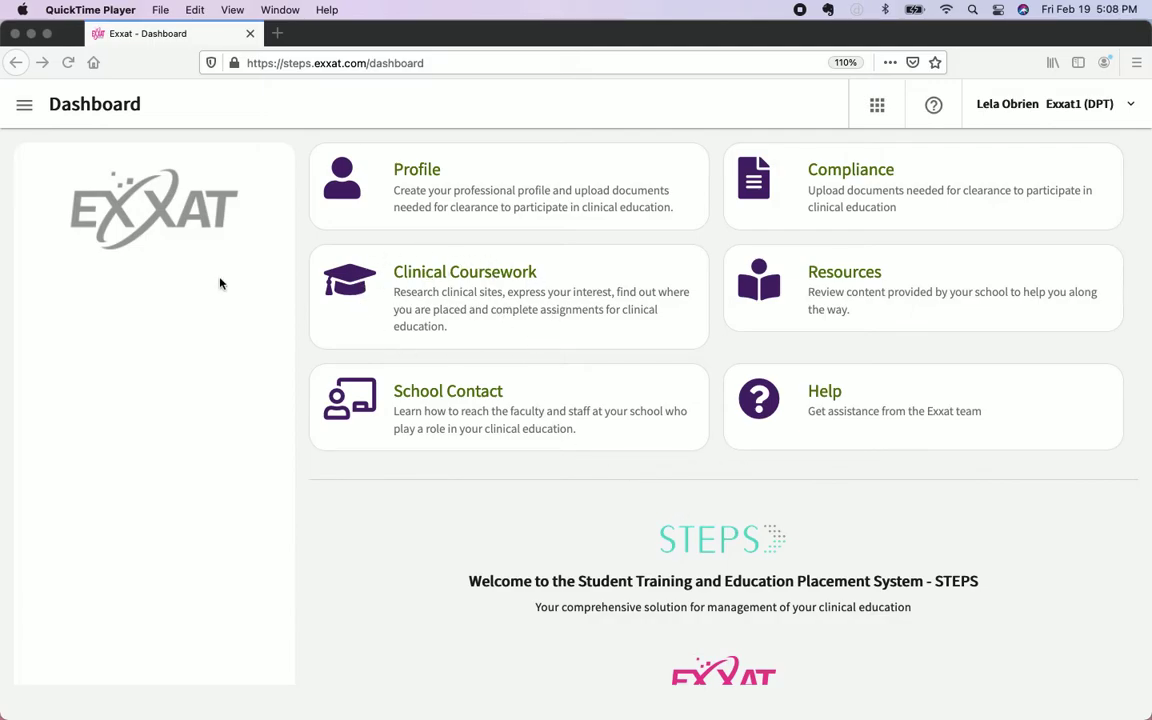
# Bring the browser forward and open the Exxat STEPS navigation menu.
pyautogui.click(197, 250)
pyautogui.click(22, 106)
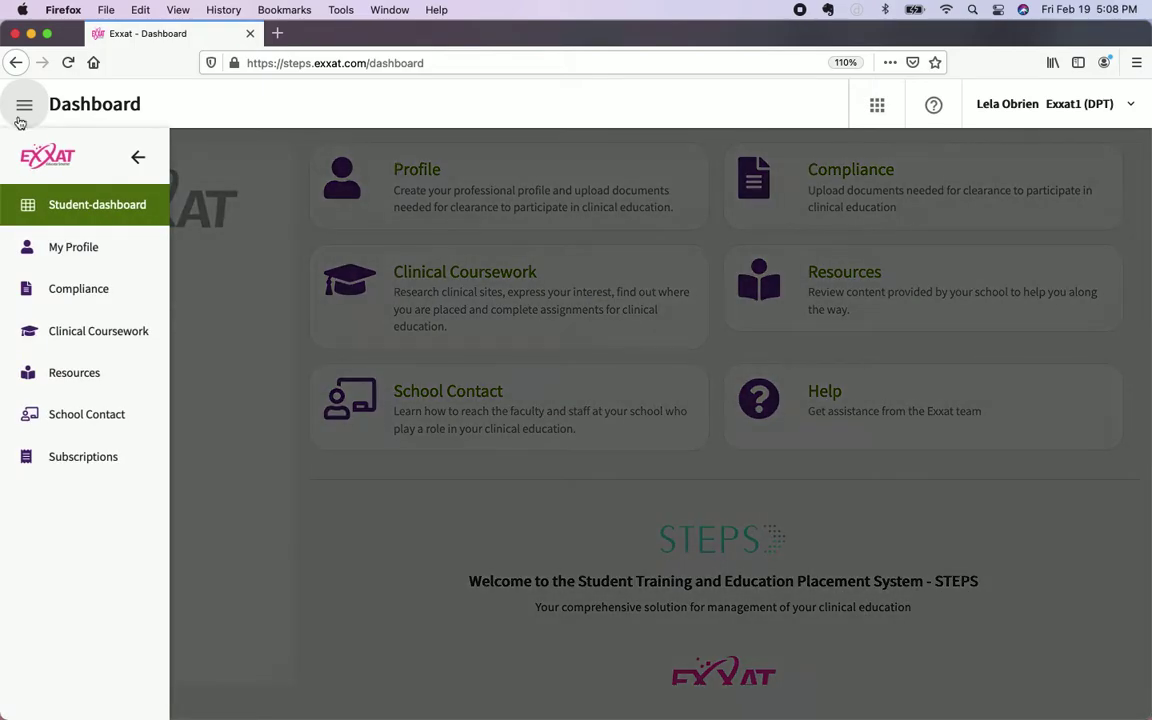
# Open Clinical Coursework and highlight the OP Orthopedics specialty, course name and placement dates.
pyautogui.click(60, 331)
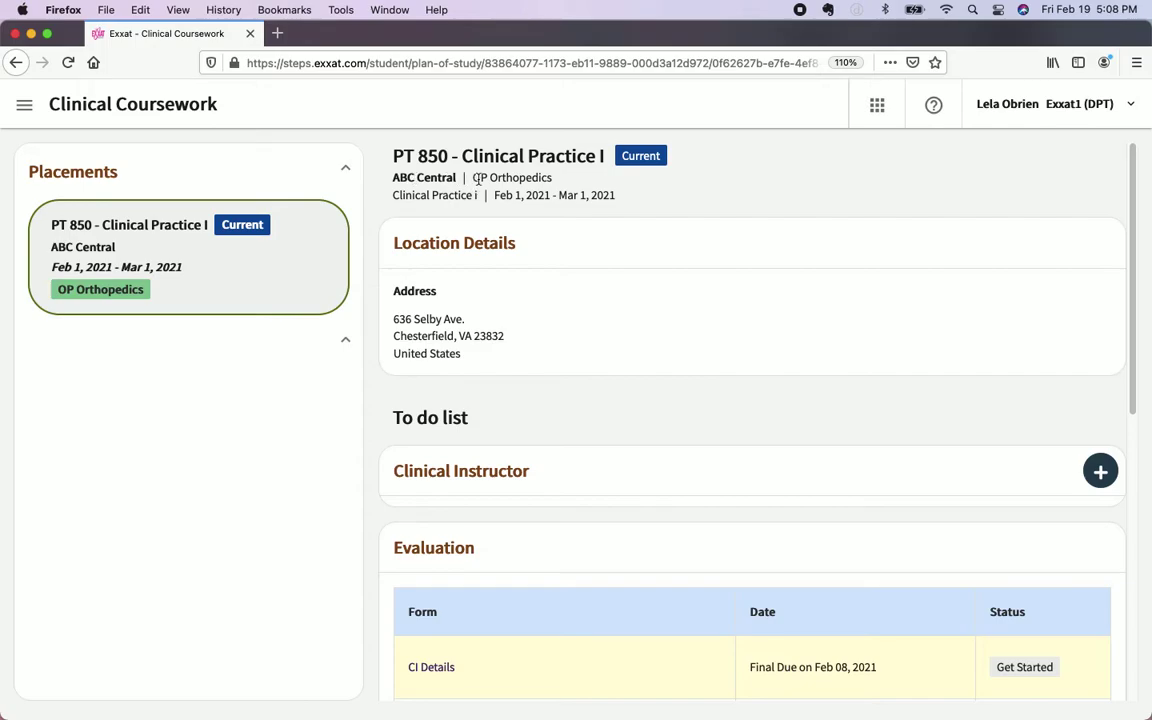
pyautogui.moveTo(476, 177); pyautogui.dragTo(560, 180)
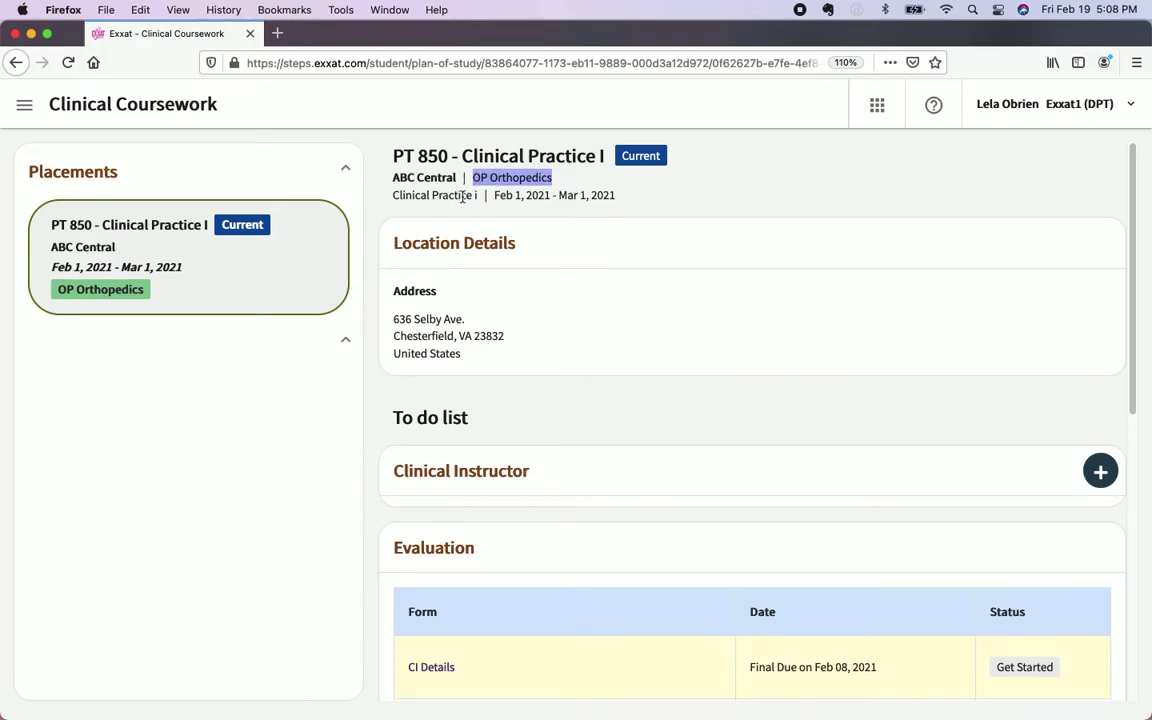
pyautogui.moveTo(395, 196); pyautogui.dragTo(622, 201)
pyautogui.click(659, 204)
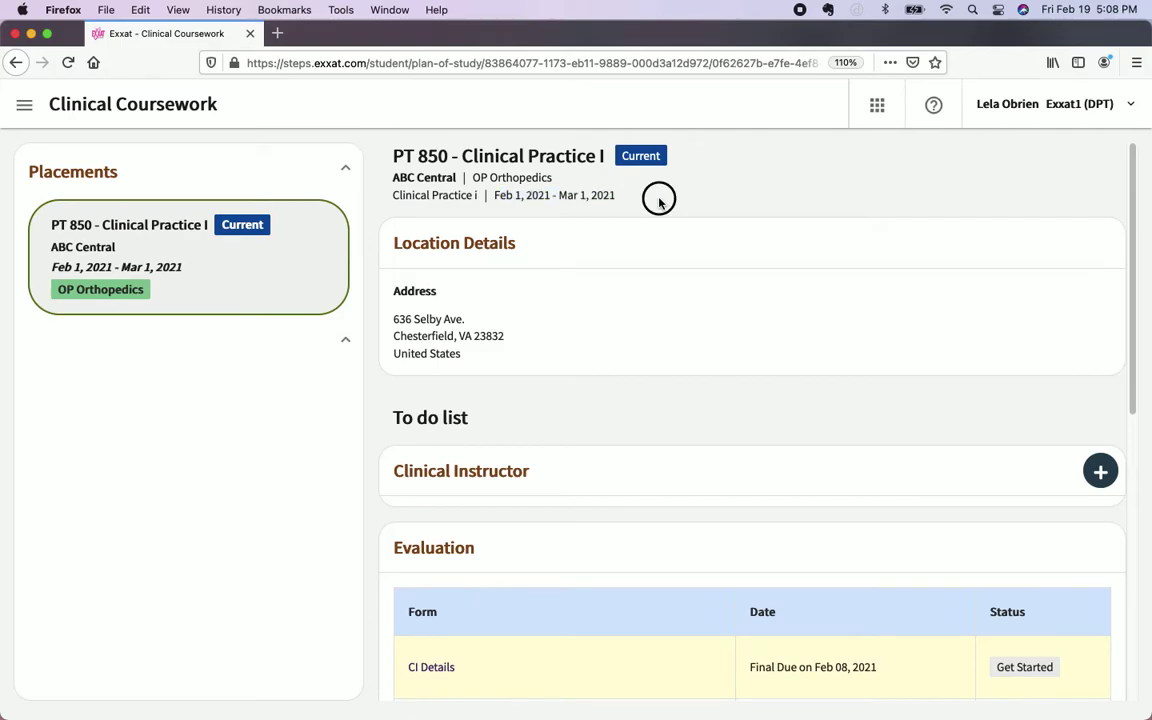
# Scroll down to review the To do list and evaluation forms for PT 850.
pyautogui.scroll(-1, 442, 260)
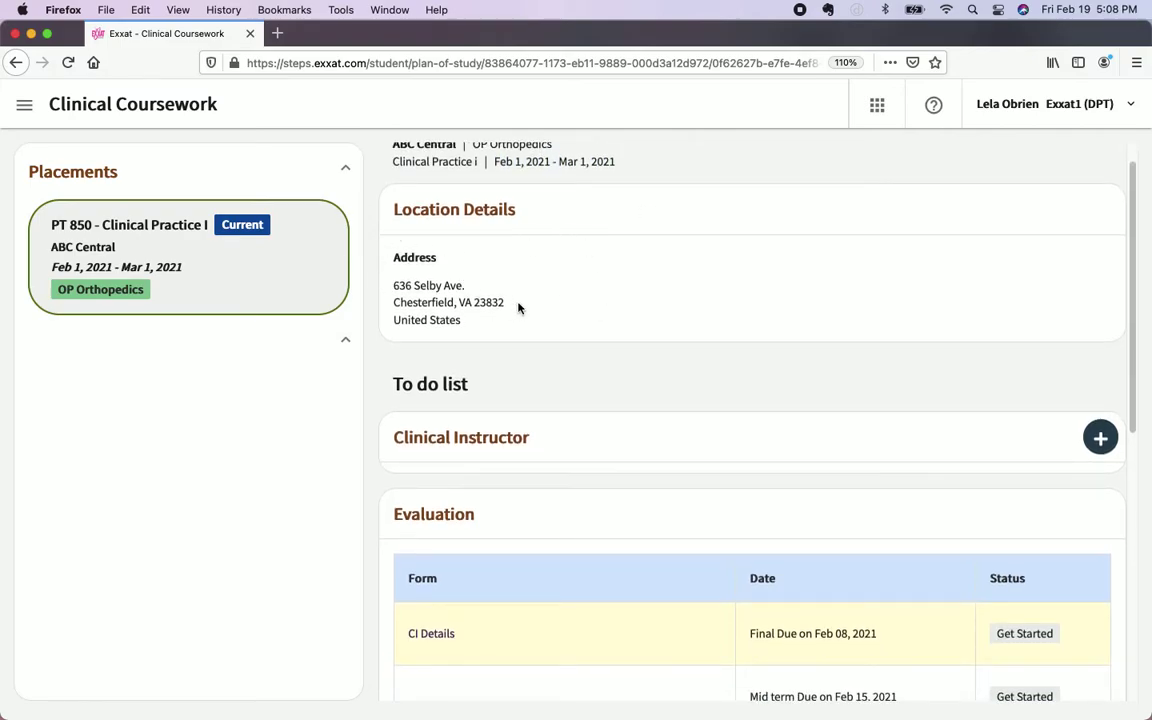
pyautogui.scroll(-1, 519, 303)
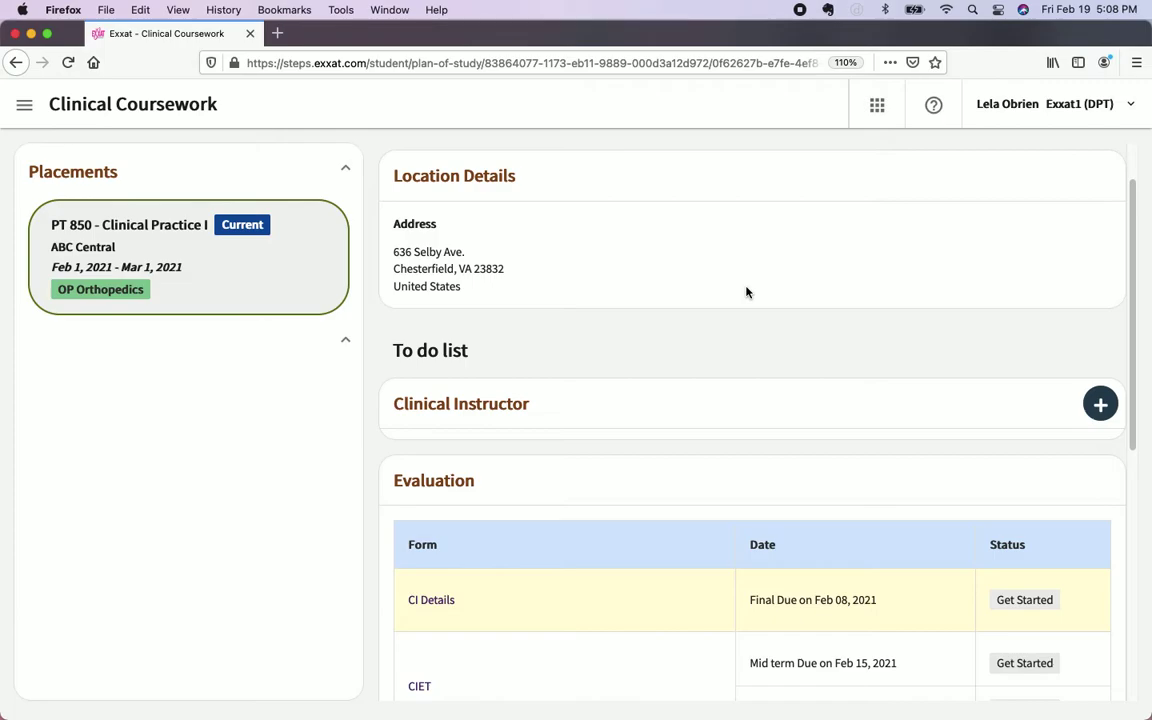
pyautogui.scroll(-2, 746, 292)
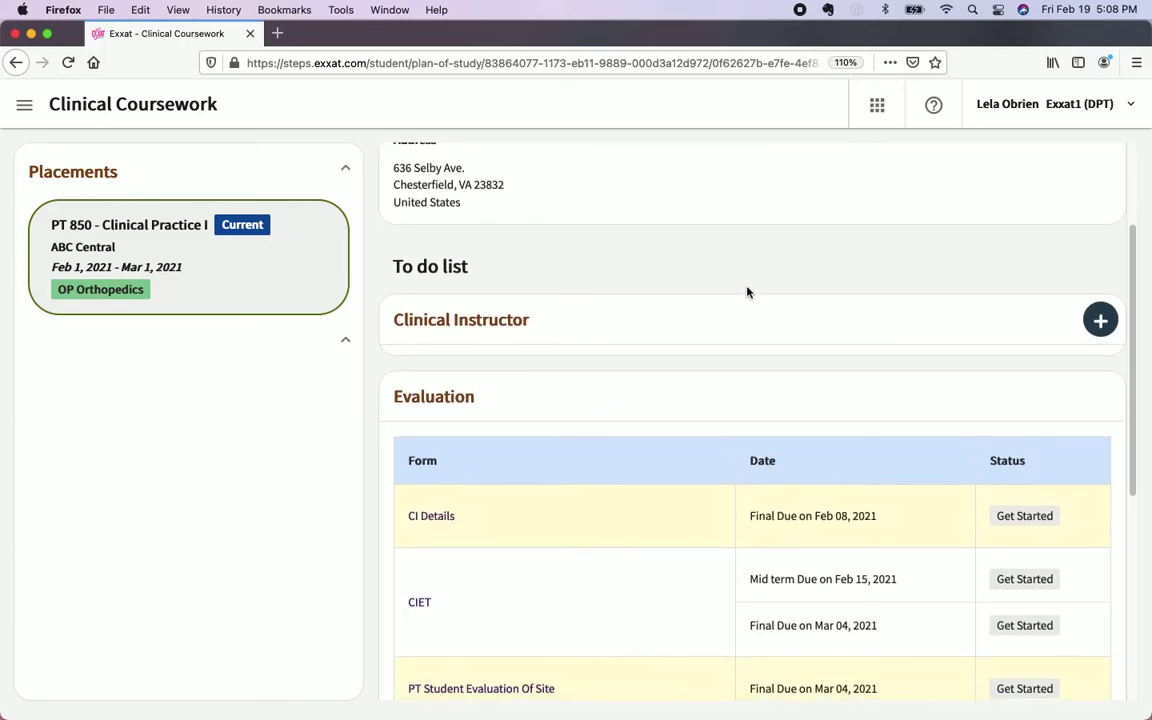
pyautogui.scroll(-1, 747, 292)
pyautogui.scroll(-1, 497, 367)
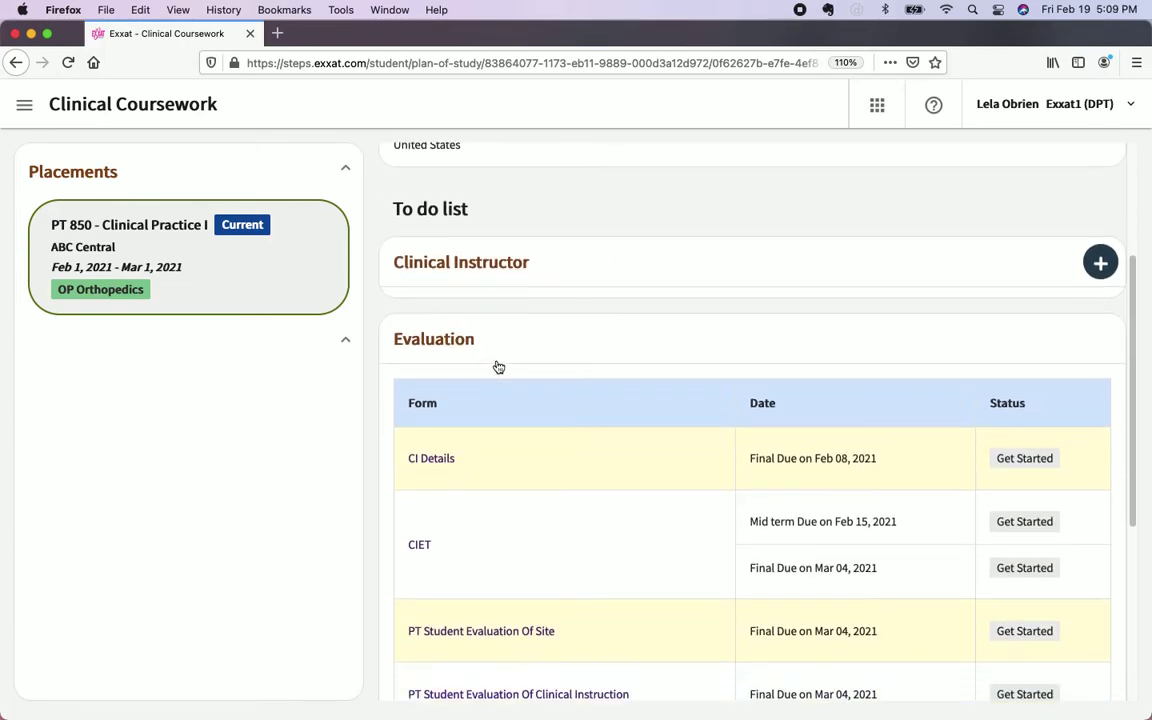
pyautogui.scroll(-1, 498, 367)
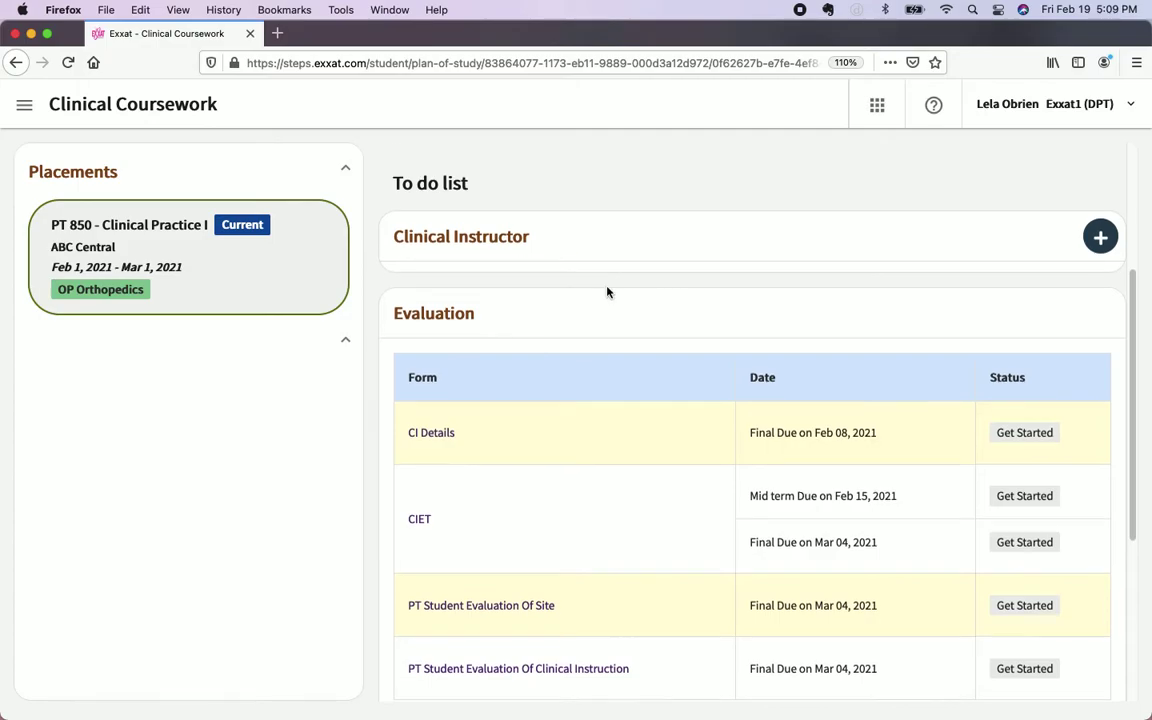
pyautogui.scroll(1, 607, 292)
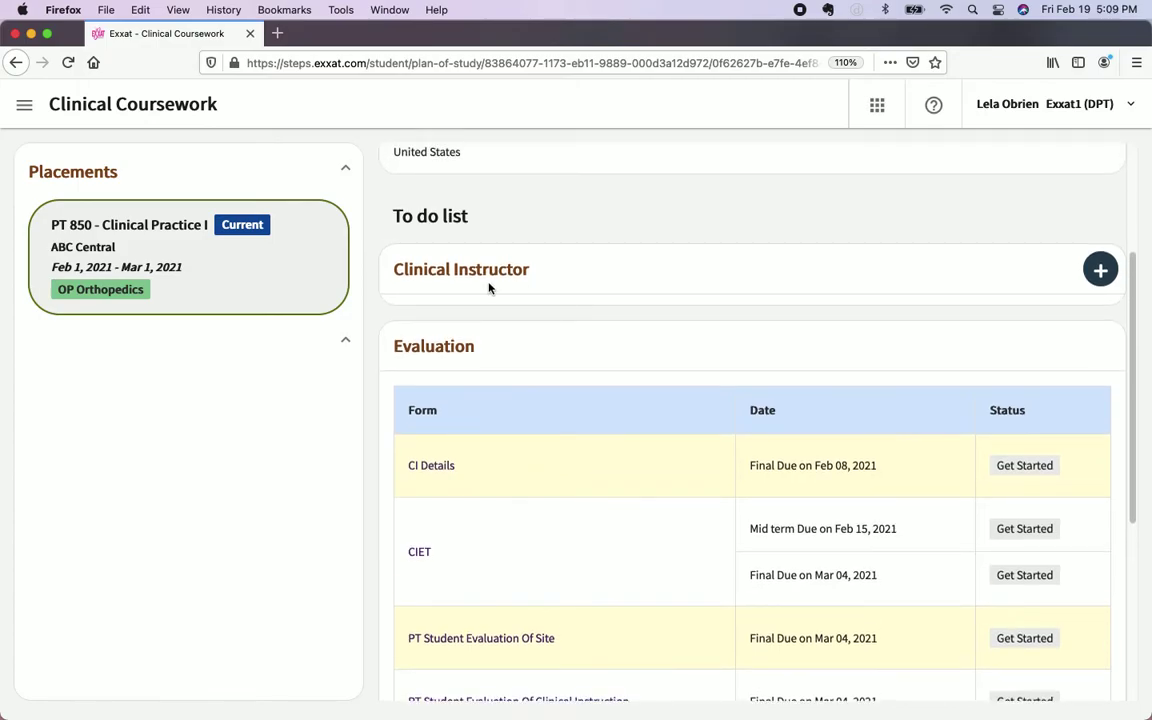
# Add a clinical instructor with name and e-mail to the PT 850 to-do list and confirm.
pyautogui.click(1100, 271)
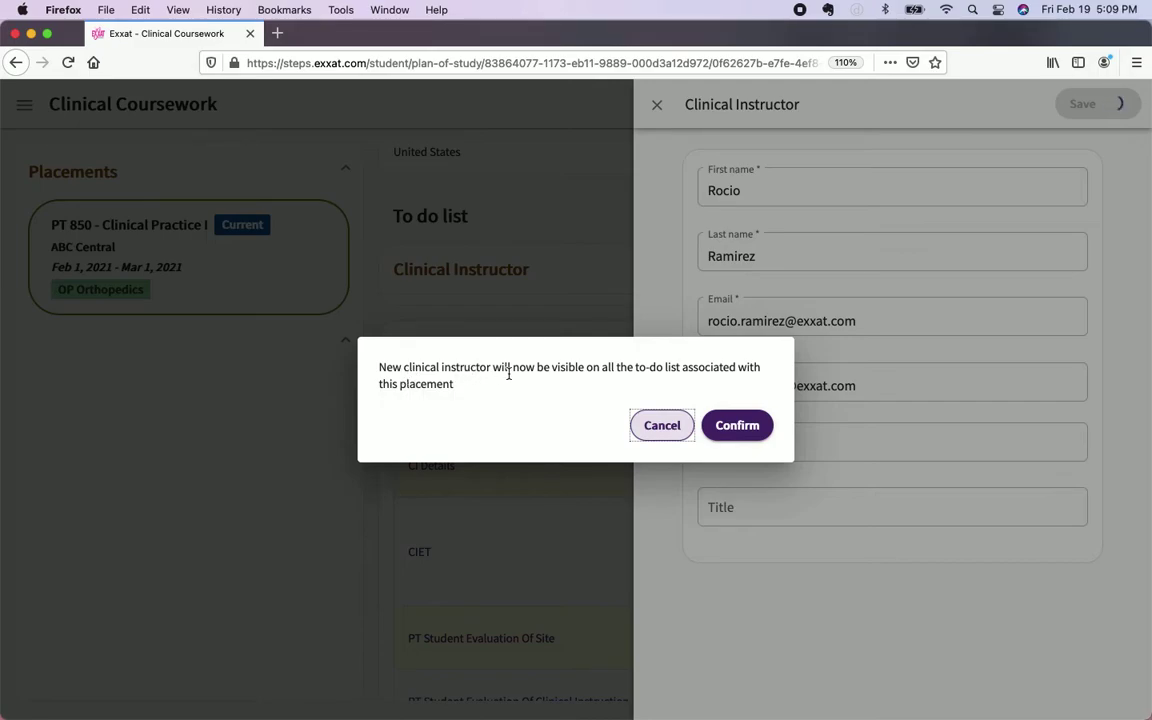
pyautogui.click(744, 427)
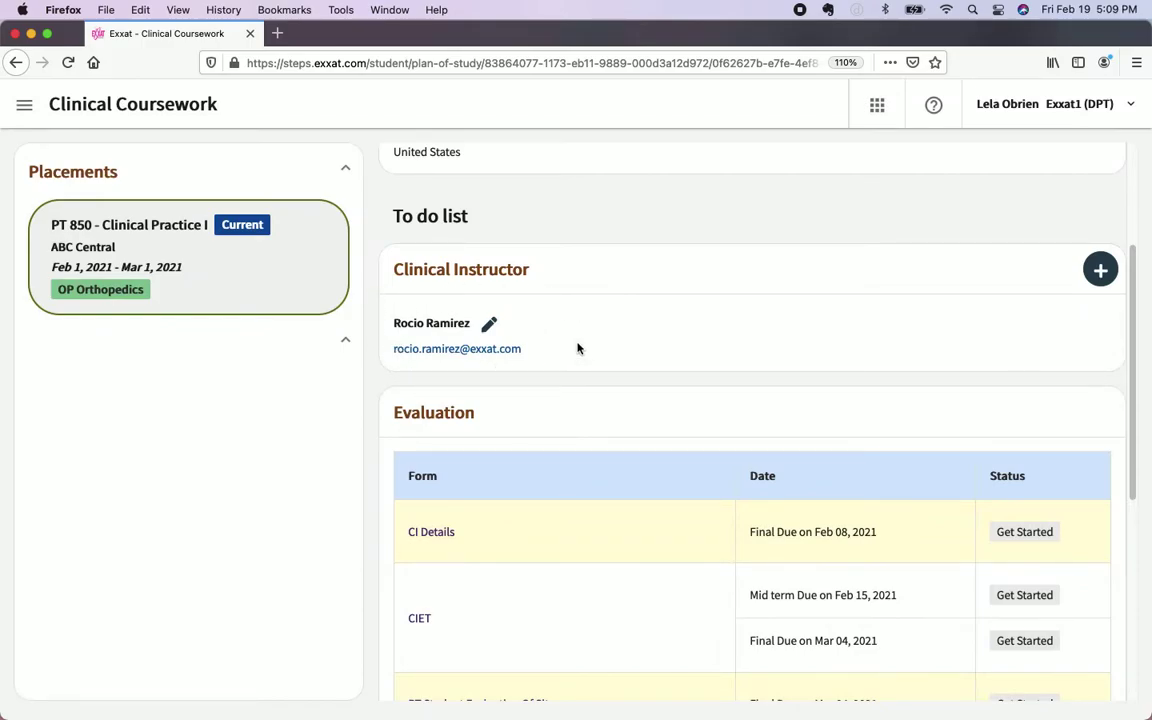
pyautogui.scroll(-3, 575, 440)
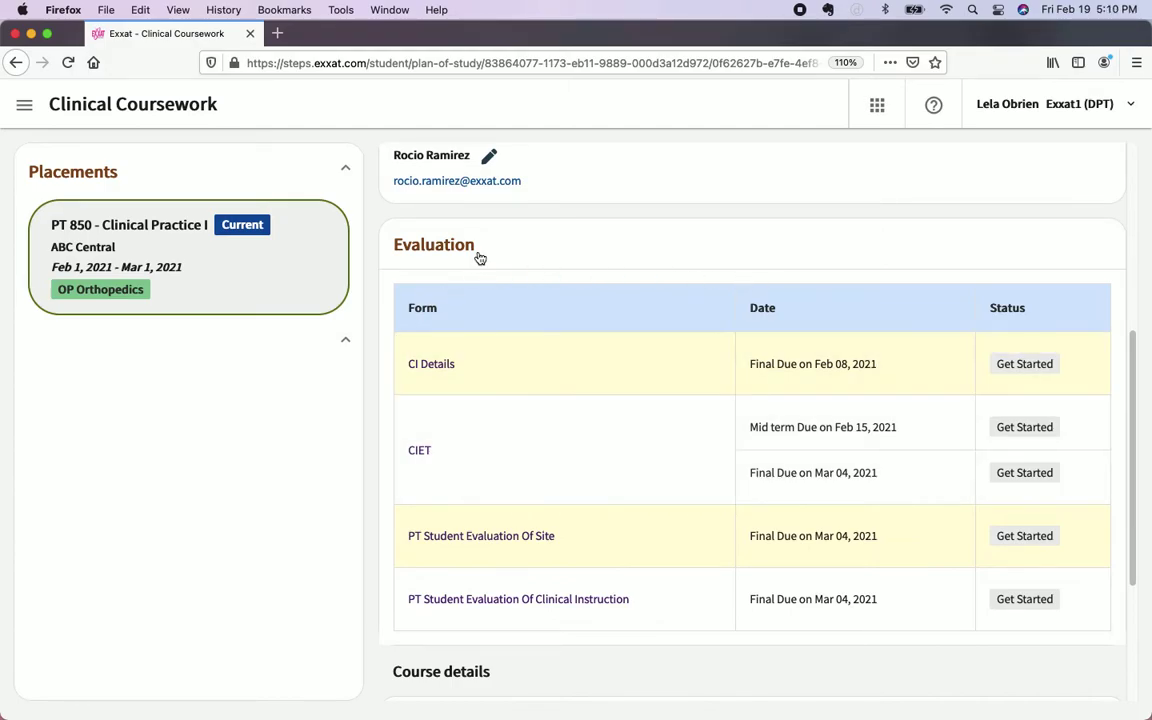
pyautogui.scroll(-1, 457, 340)
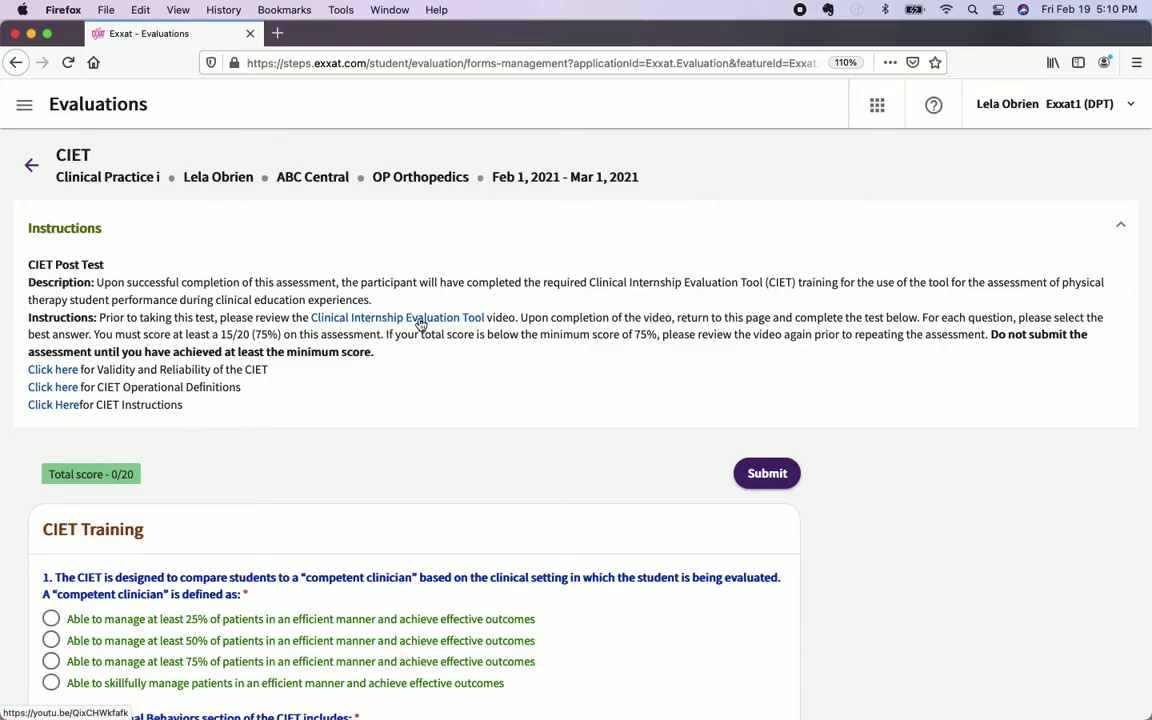
# Scroll through the CIET Post Test instructions and questions to answer them.
pyautogui.scroll(-2, 398, 406)
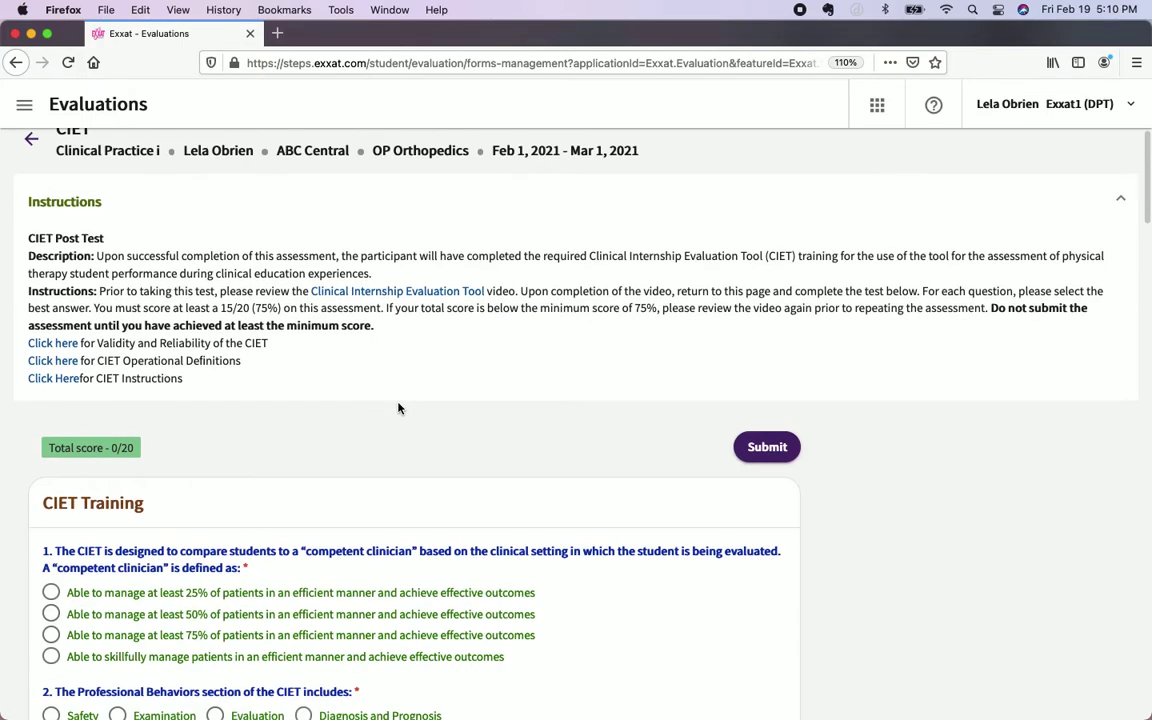
pyautogui.scroll(-1, 398, 408)
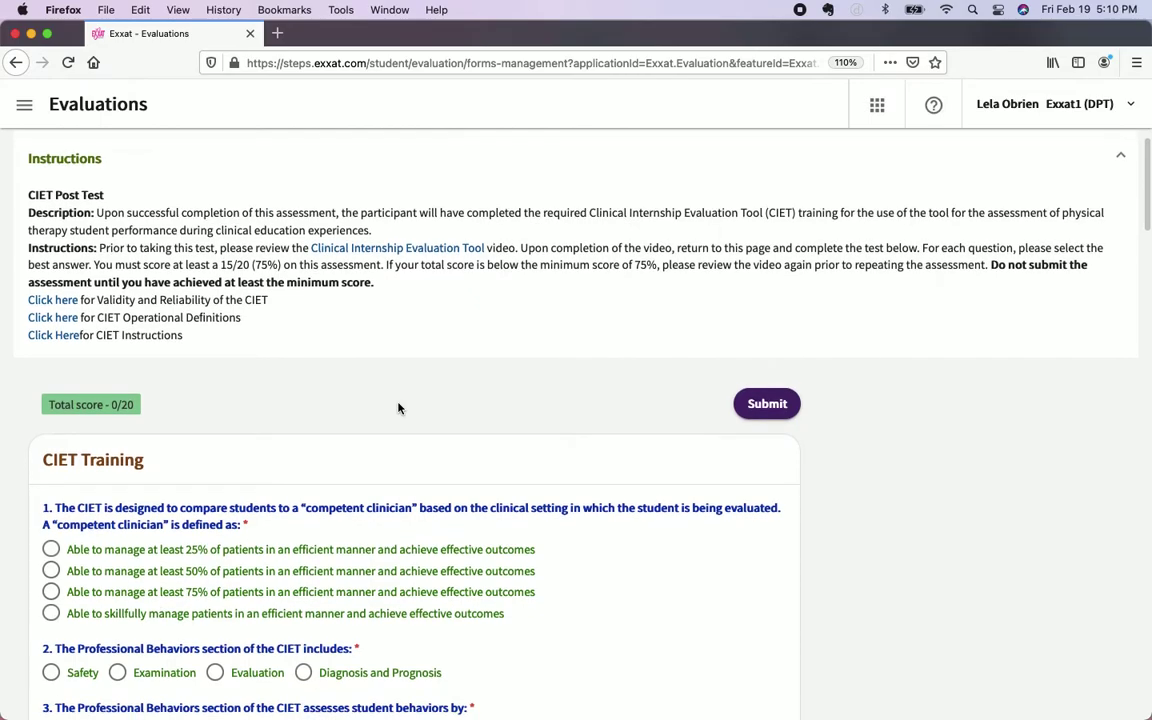
pyautogui.scroll(-1, 398, 407)
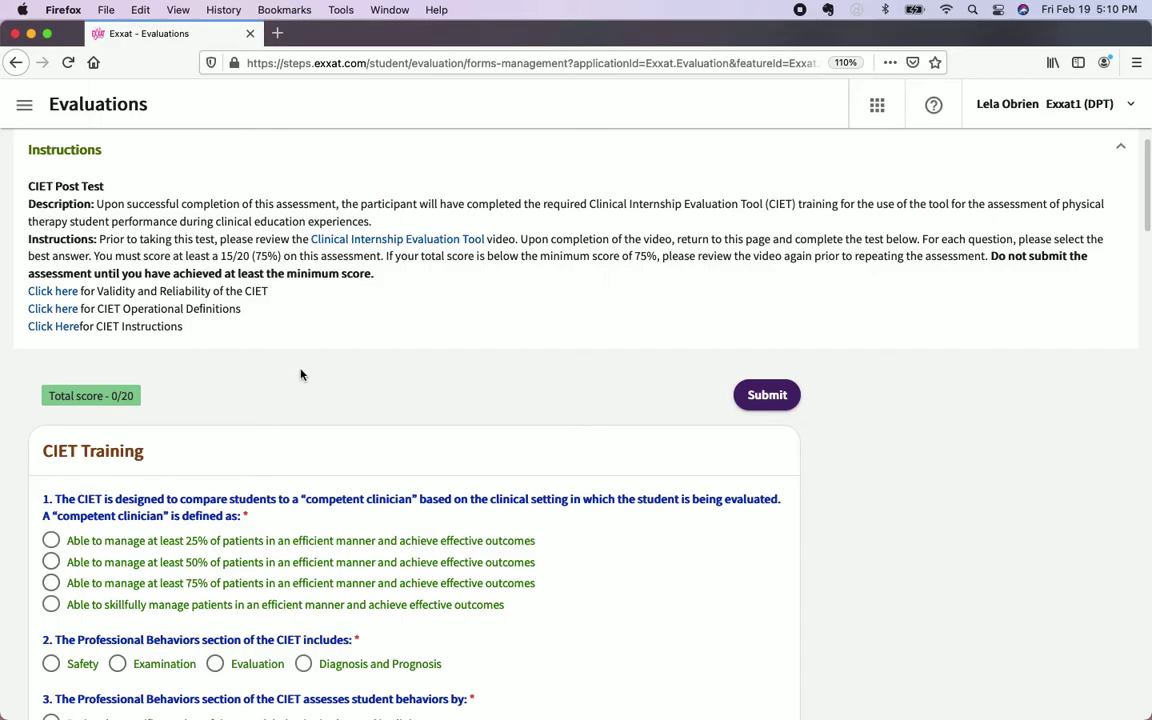
pyautogui.scroll(-1, 306, 373)
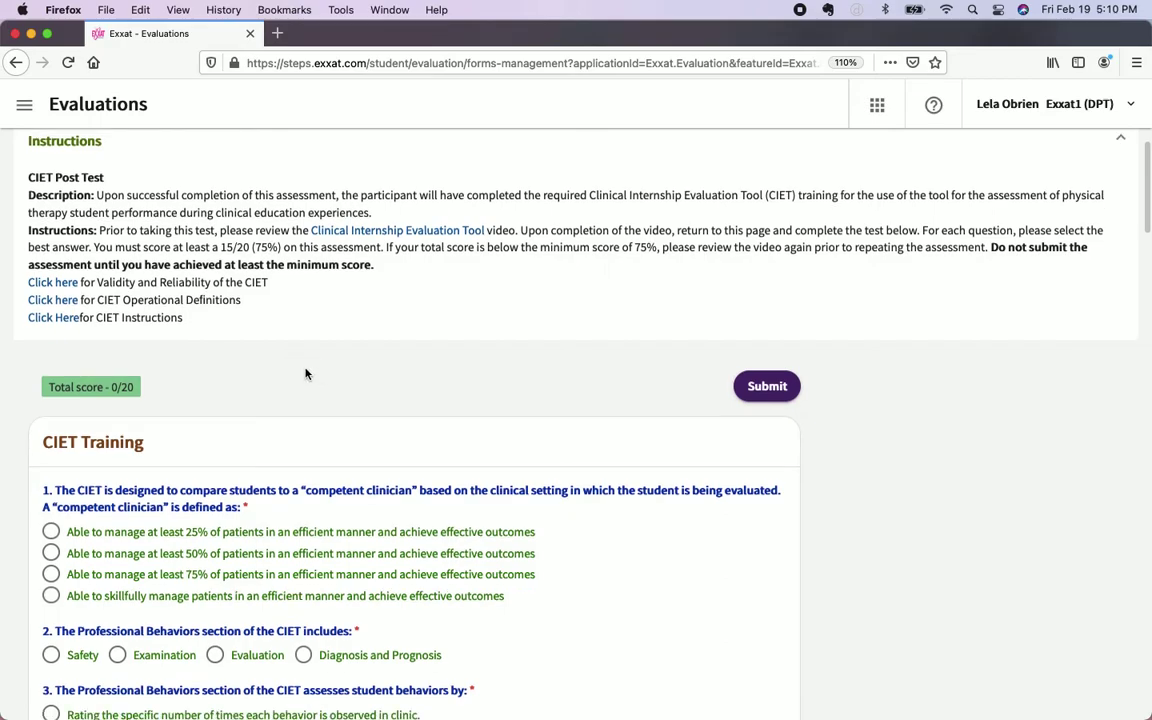
pyautogui.scroll(-5, 306, 373)
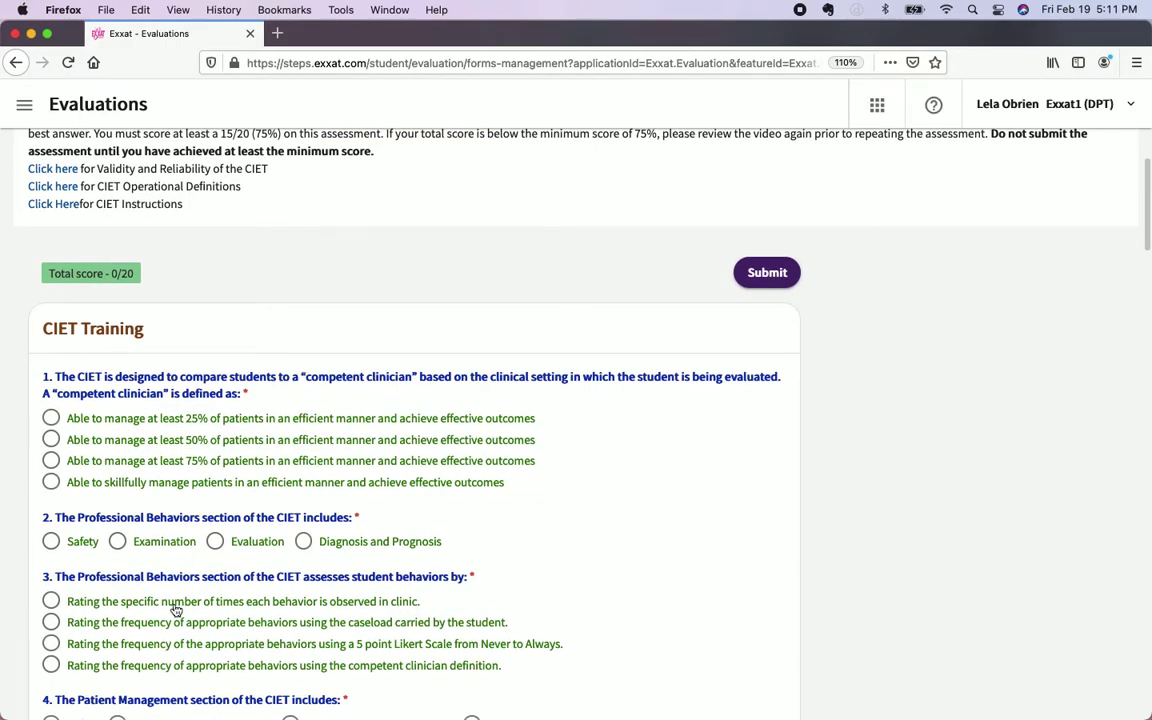
pyautogui.scroll(-2, 175, 596)
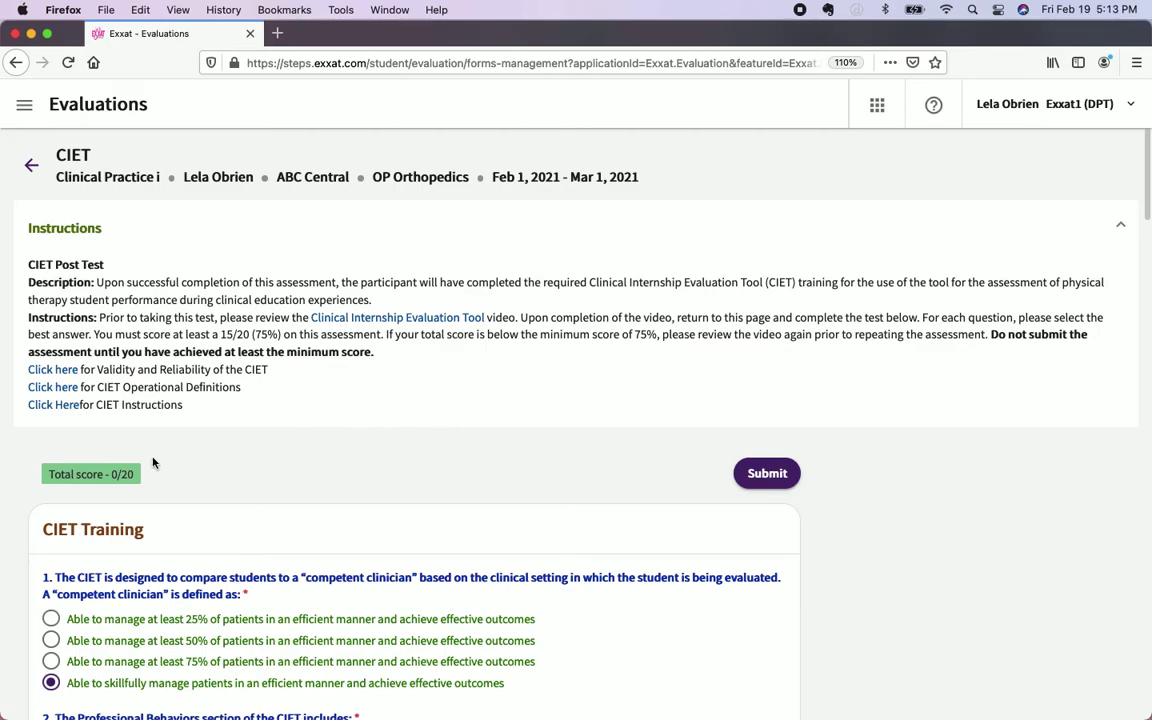
# Submit the CIET post-test and accept the 85% score to continue to the CIET form.
pyautogui.click(762, 477)
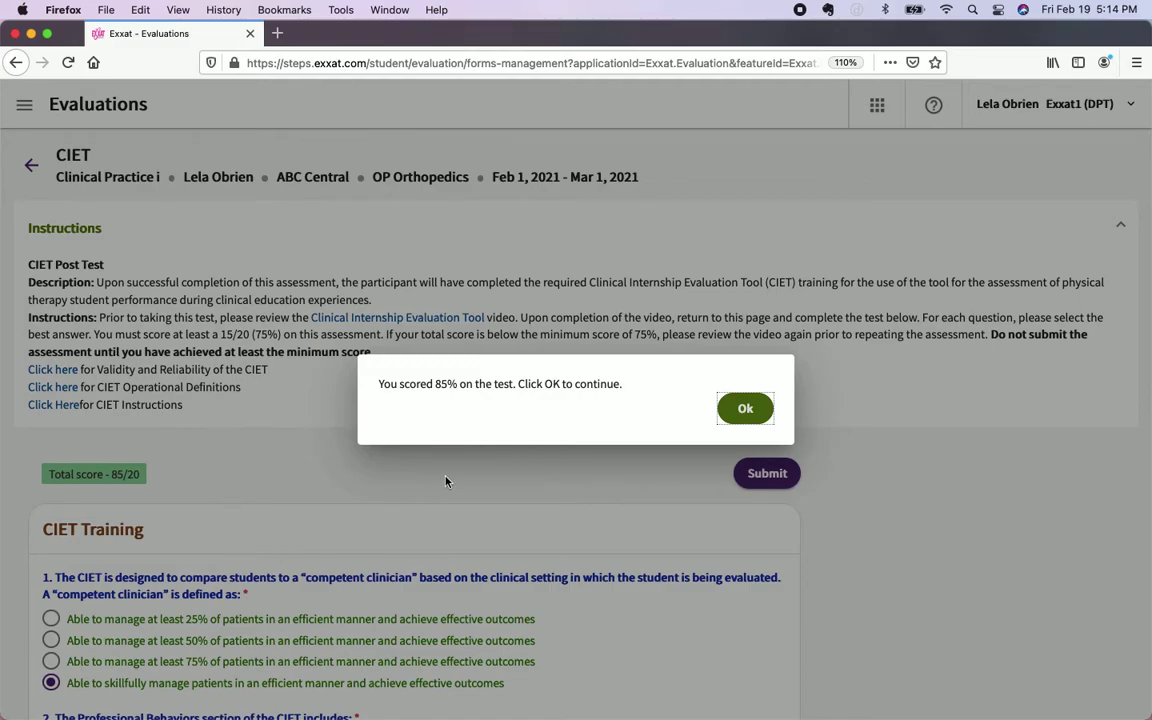
pyautogui.click(736, 410)
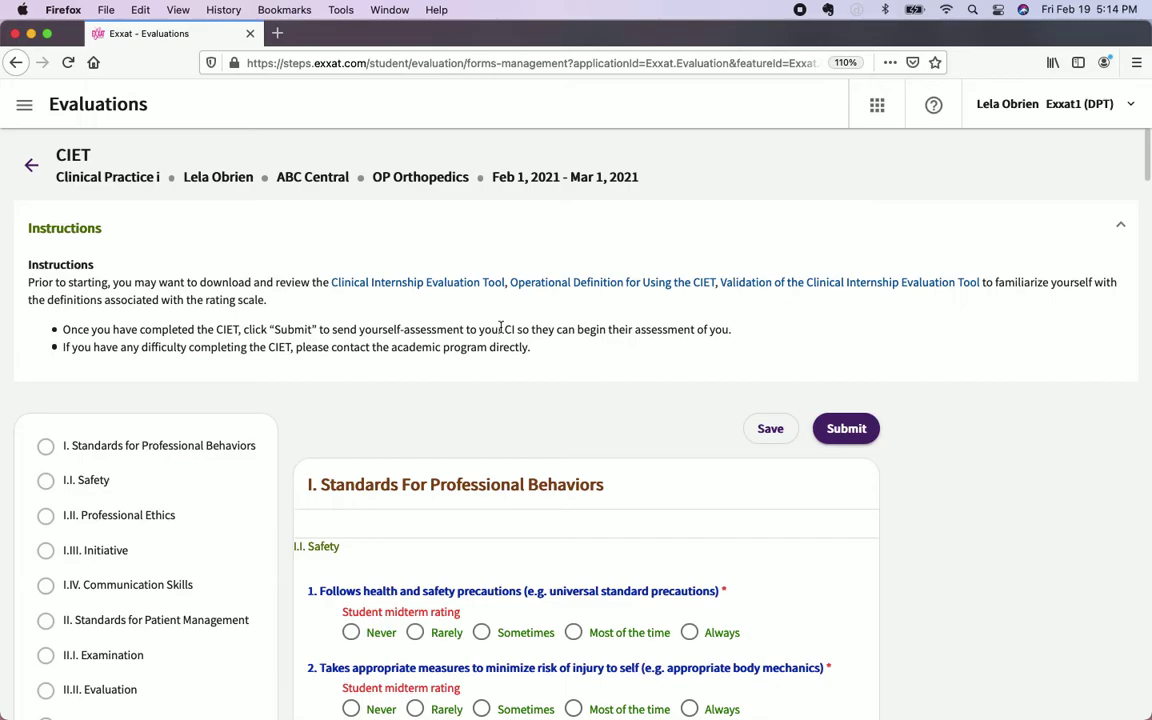
# Rate the I.I. Safety item on following health and safety precautions as Always.
pyautogui.scroll(-2, 447, 348)
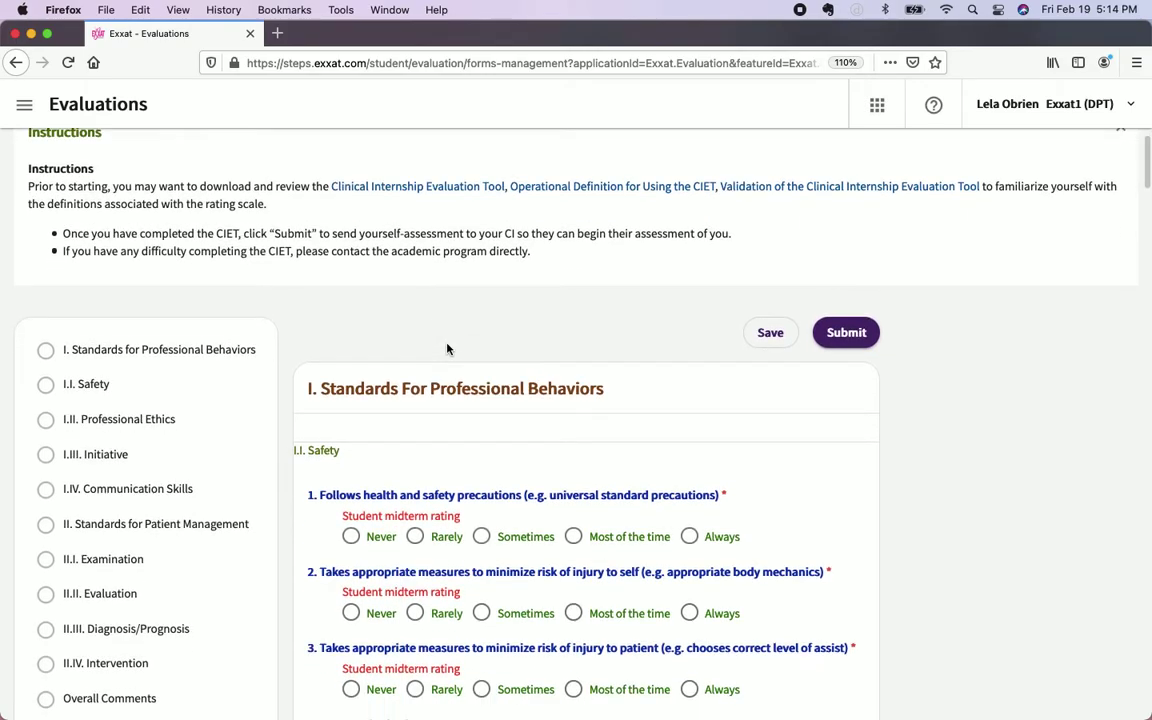
pyautogui.scroll(-2, 447, 348)
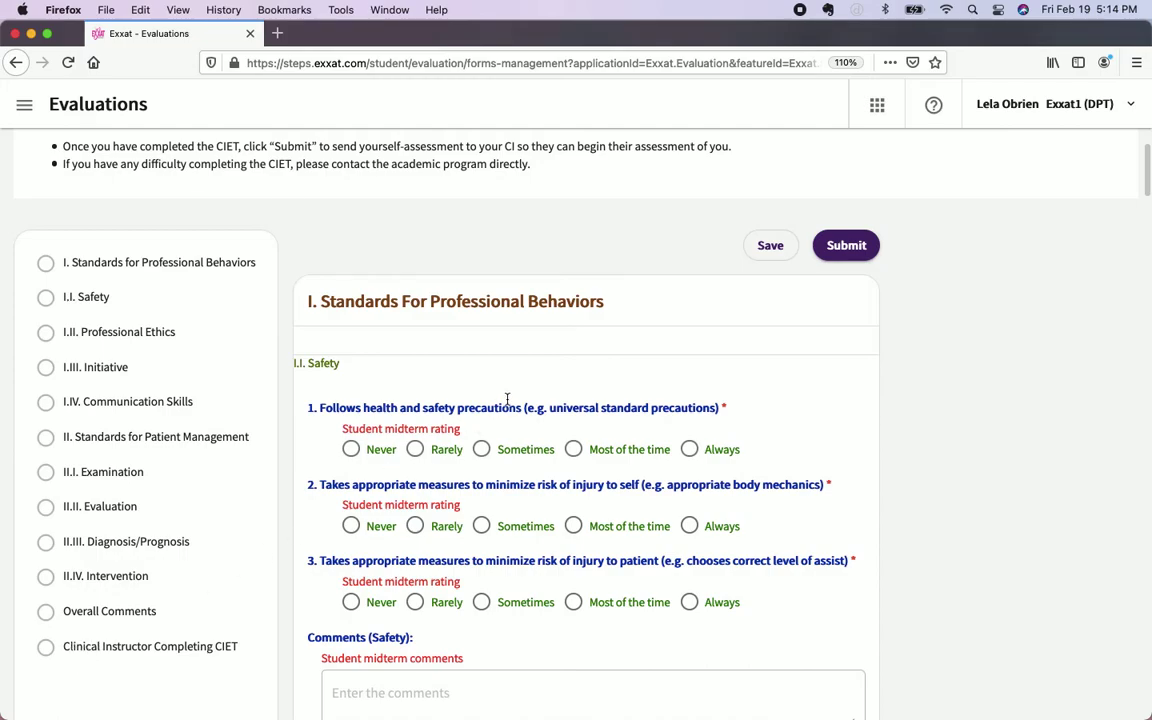
pyautogui.scroll(-1, 507, 398)
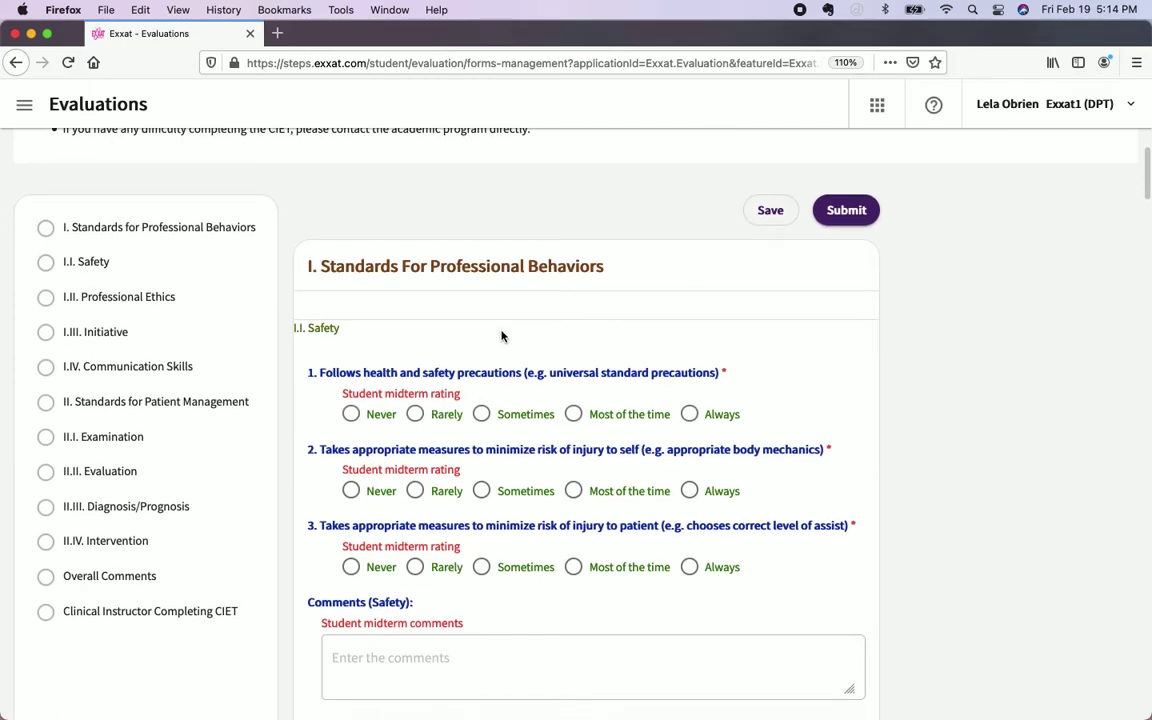
pyautogui.scroll(-2, 502, 336)
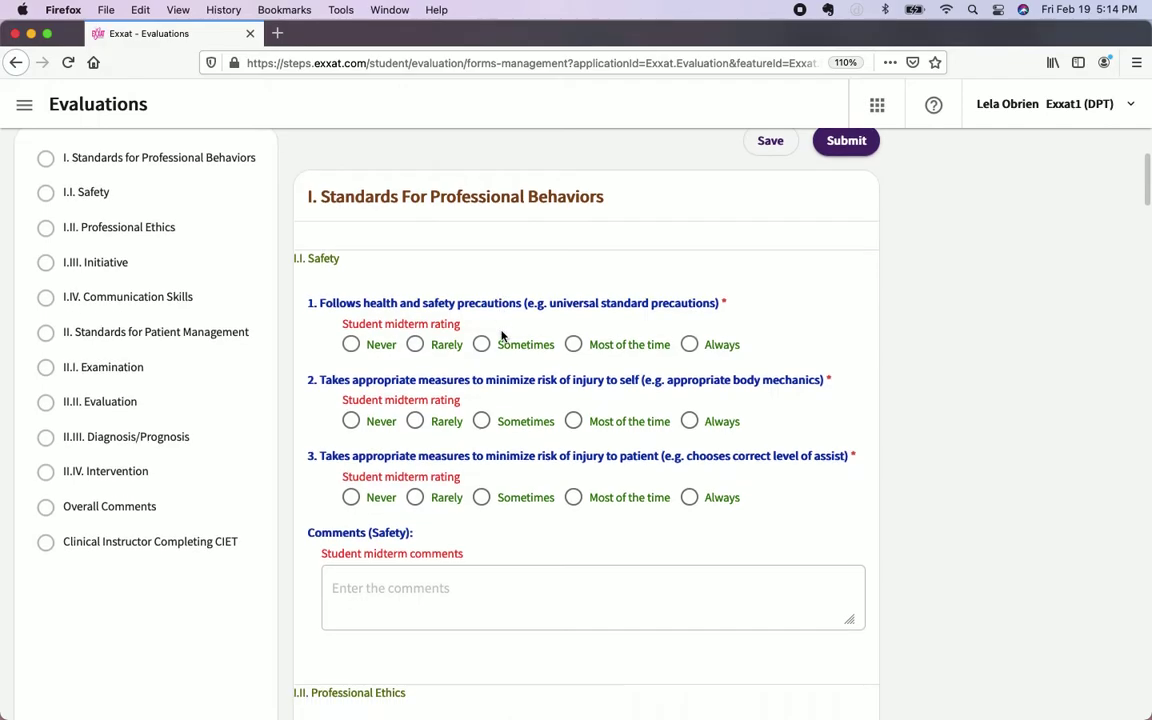
pyautogui.scroll(-1, 502, 336)
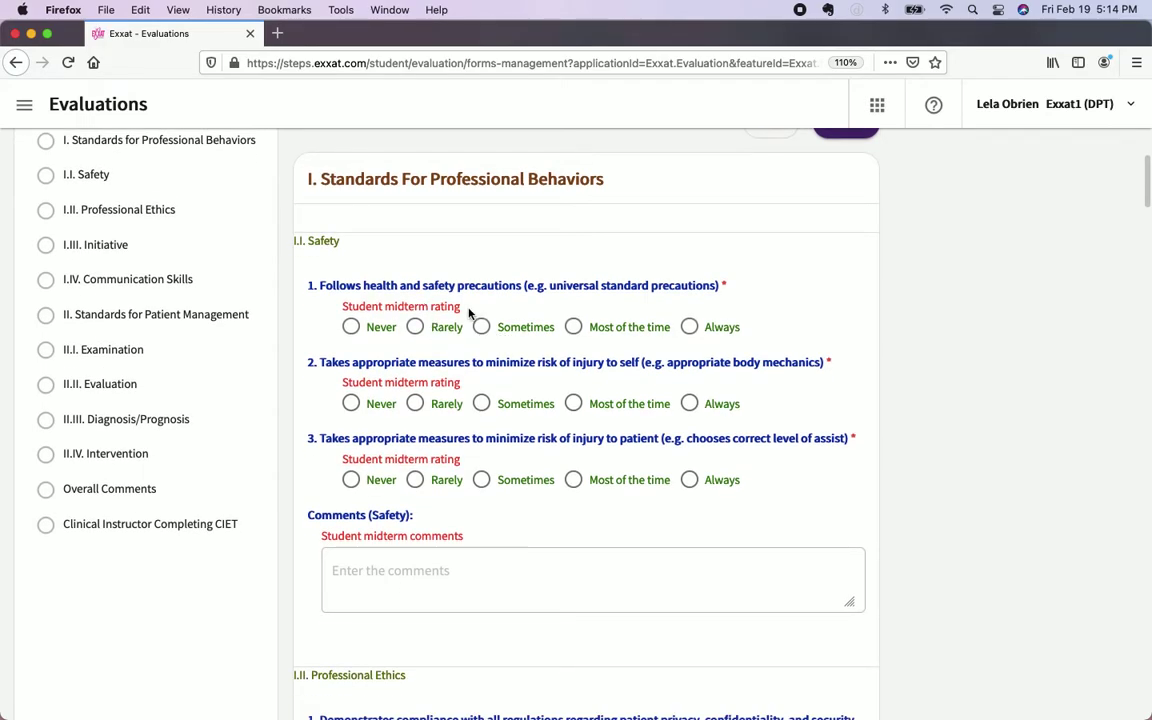
pyautogui.moveTo(466, 309); pyautogui.dragTo(354, 313)
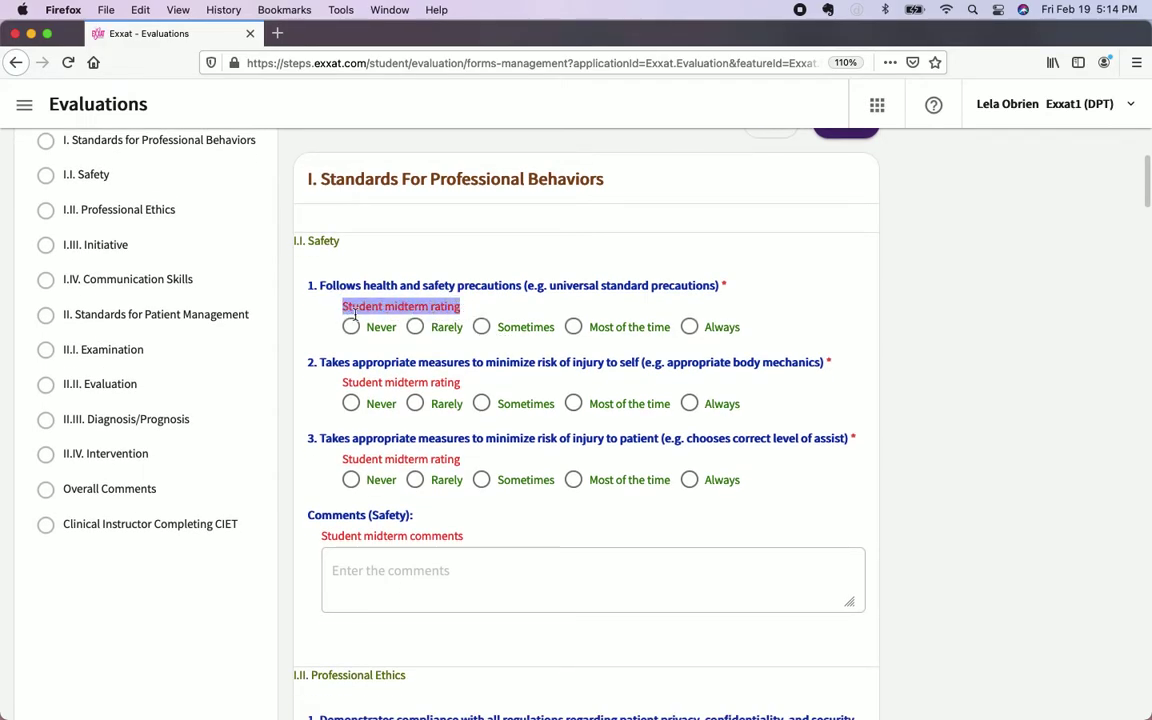
pyautogui.scroll(-1, 400, 322)
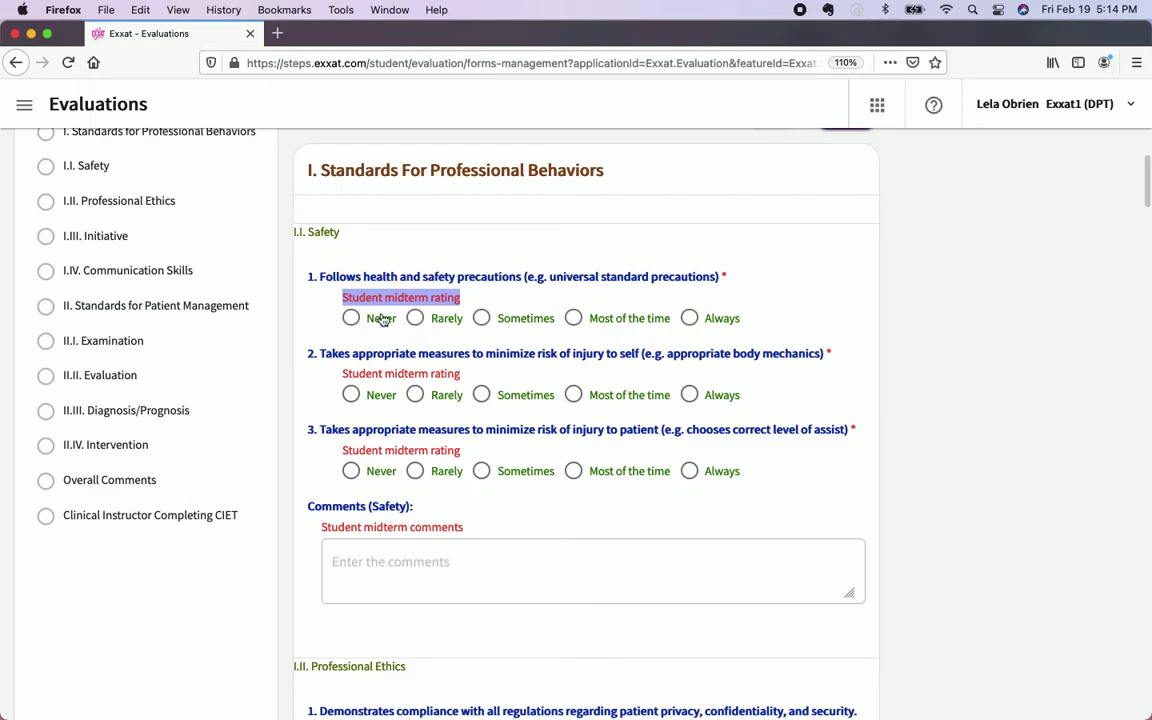
pyautogui.click(706, 319)
pyautogui.scroll(-2, 694, 391)
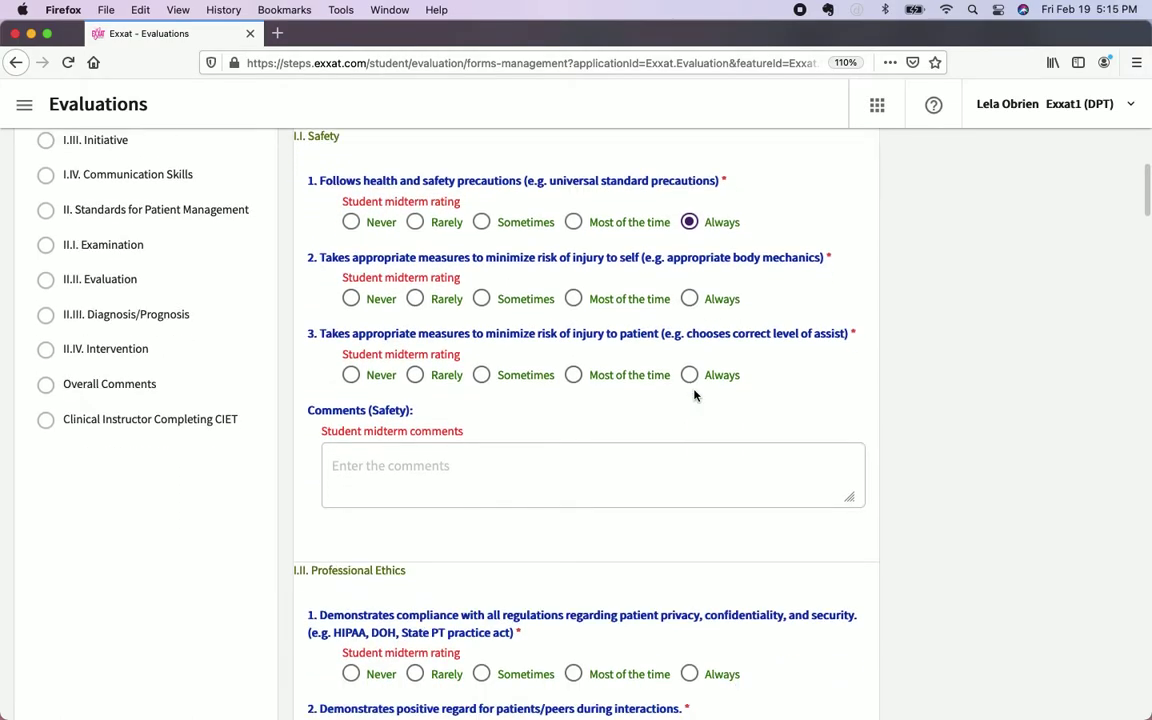
pyautogui.scroll(-4, 694, 395)
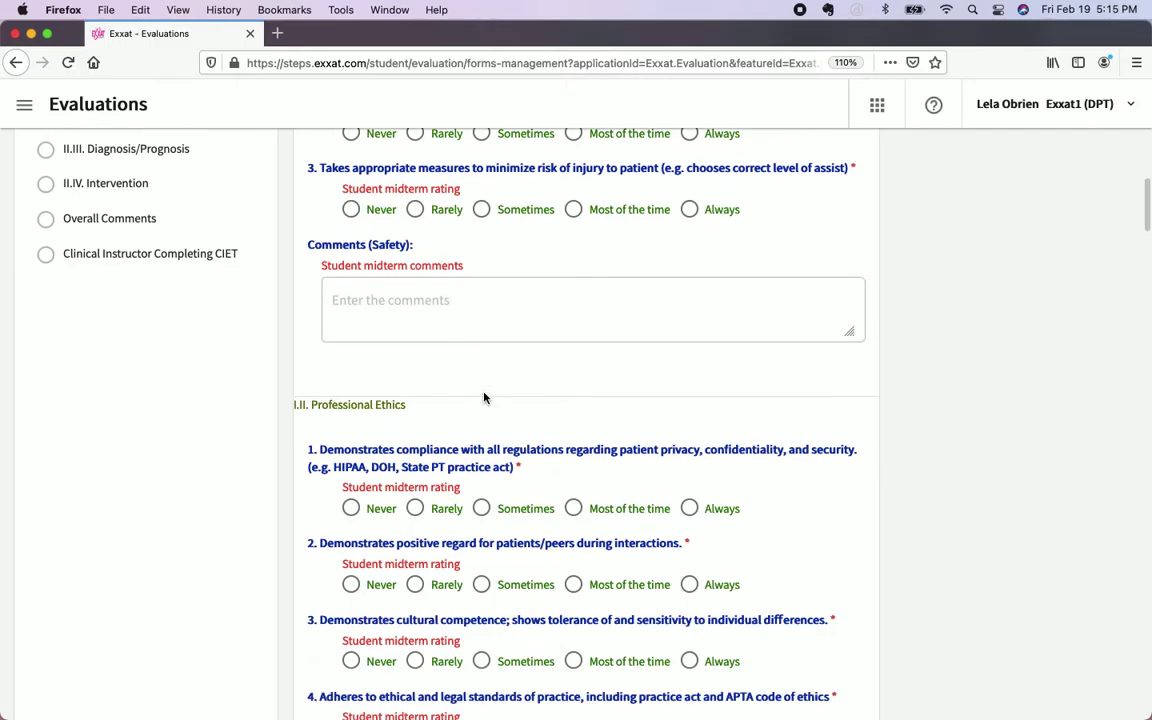
pyautogui.scroll(-2, 484, 398)
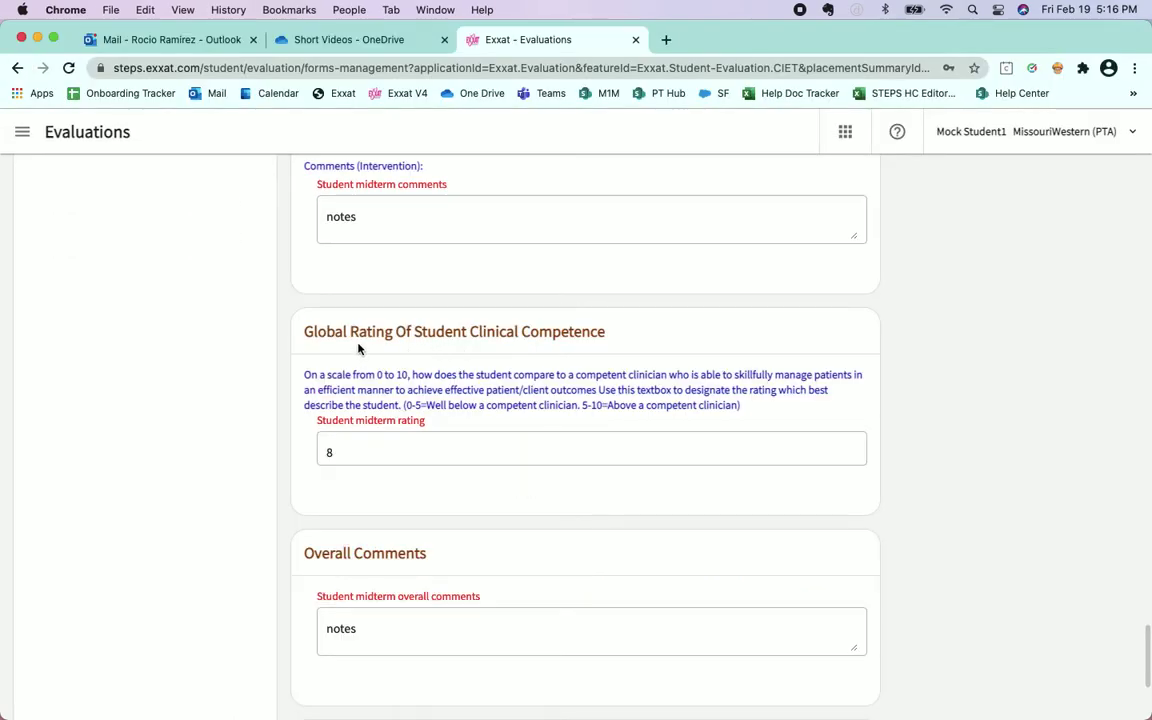
# Focus the Global Rating of 8 and open the Select Clinical Instructor dropdown.
pyautogui.click(364, 454)
pyautogui.scroll(-5, 370, 486)
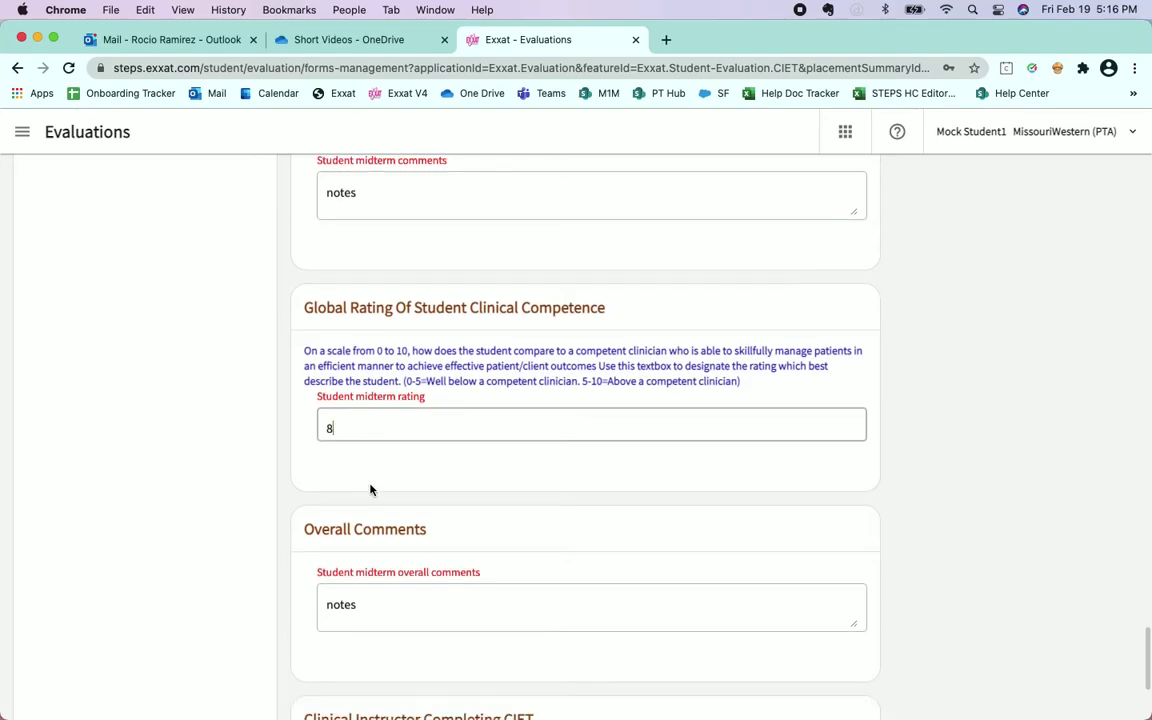
pyautogui.scroll(-2, 384, 420)
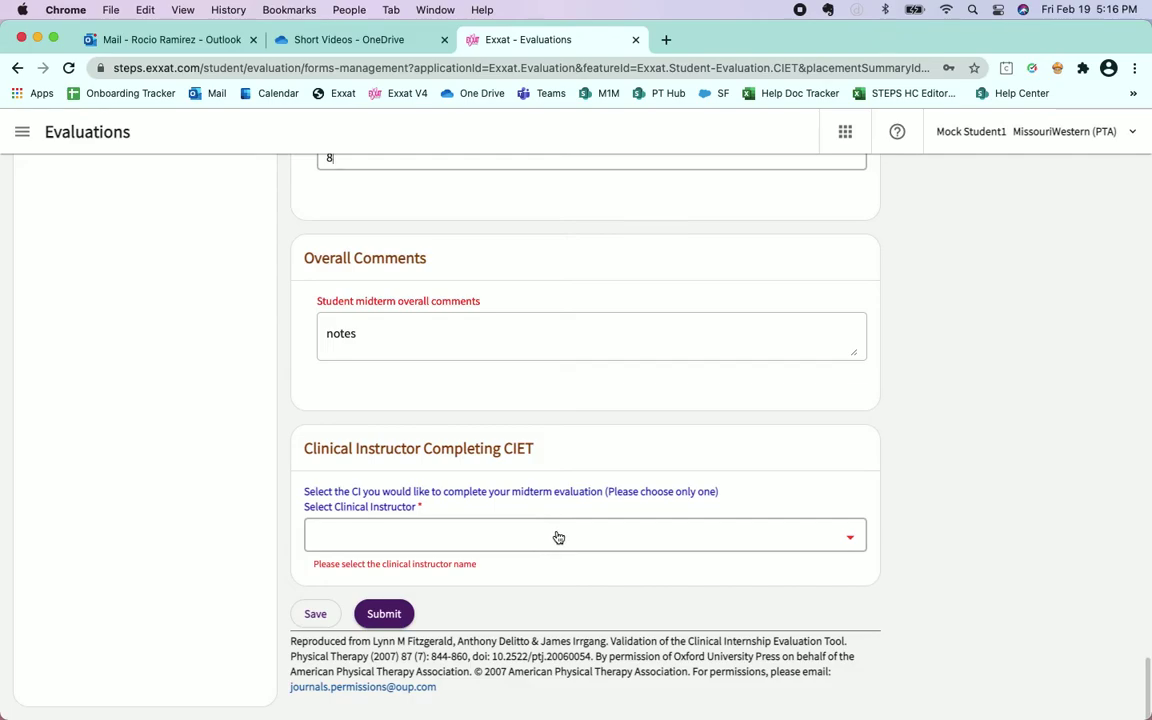
pyautogui.click(855, 537)
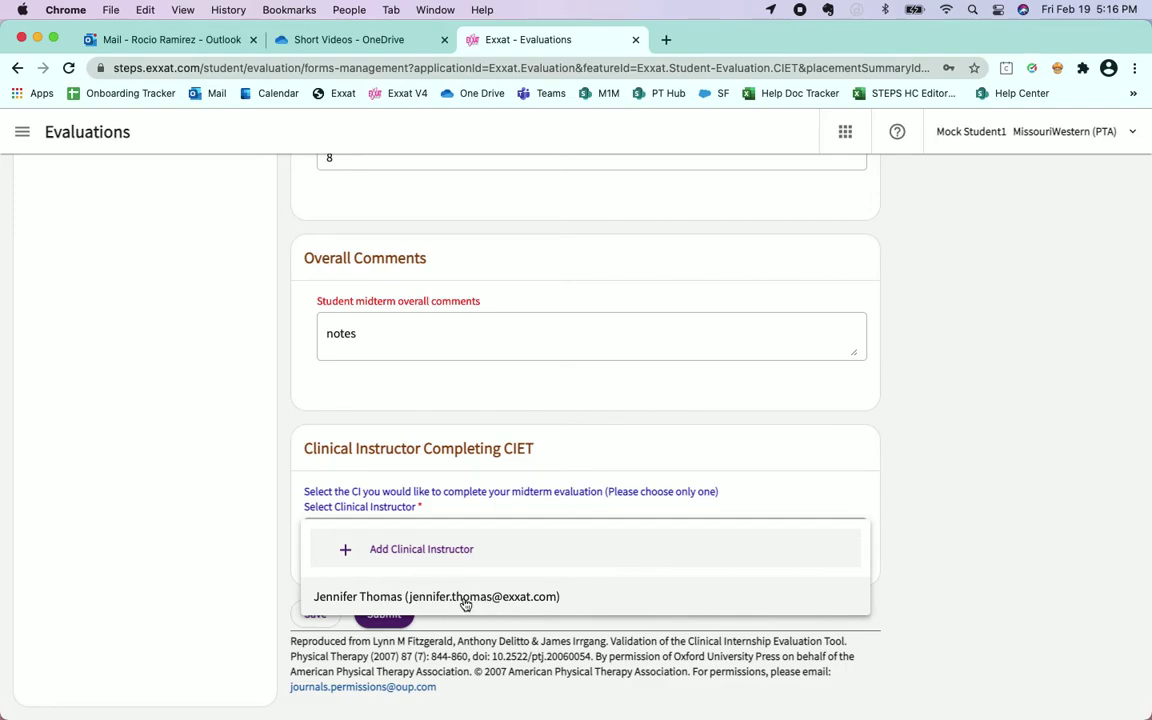
# Add a new clinical instructor with first name, last name and e-mail, then save and confirm.
pyautogui.click(380, 560)
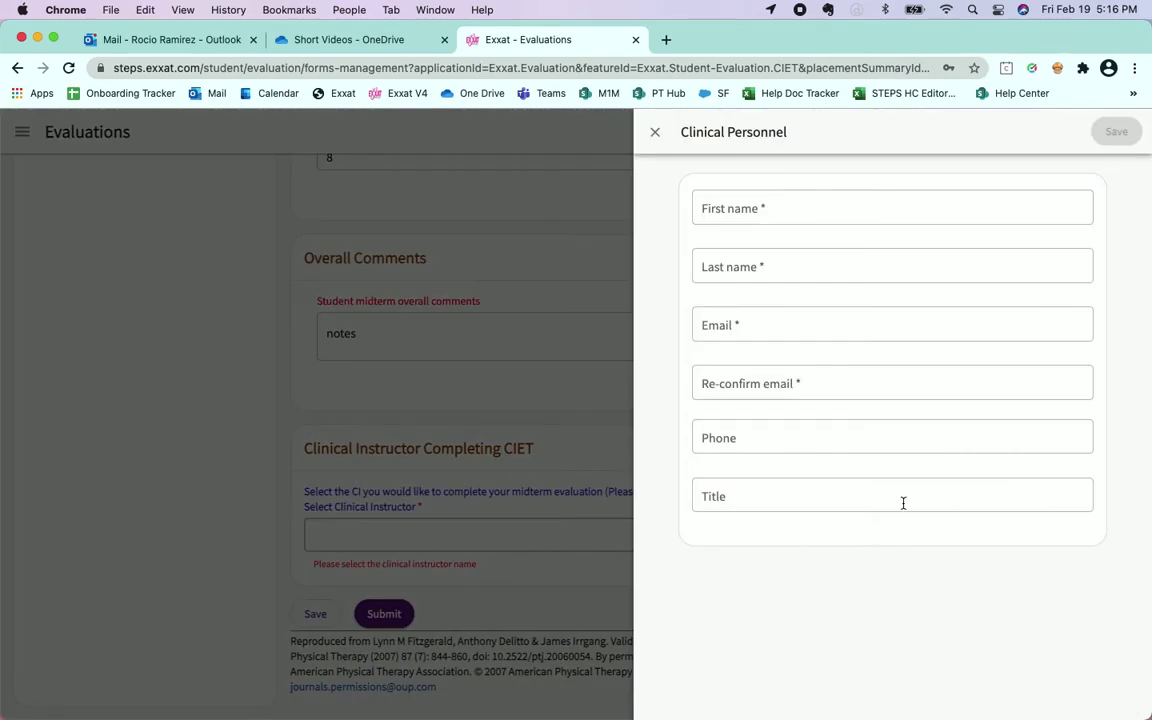
pyautogui.click(769, 265)
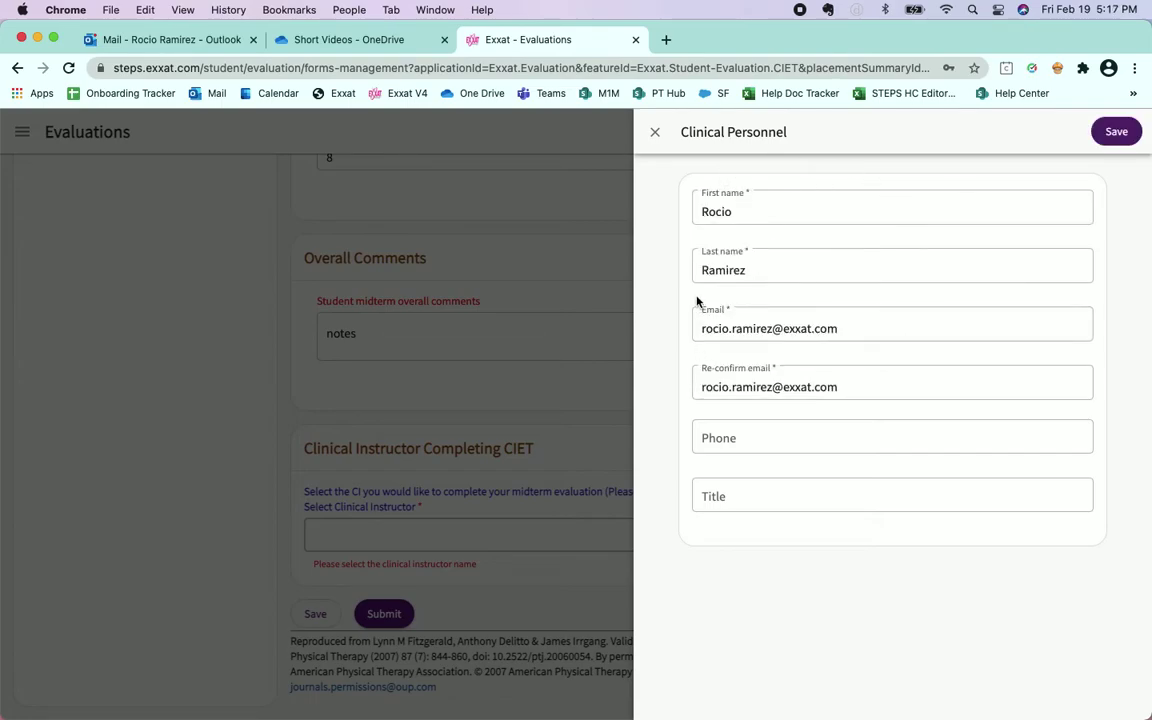
pyautogui.click(1118, 132)
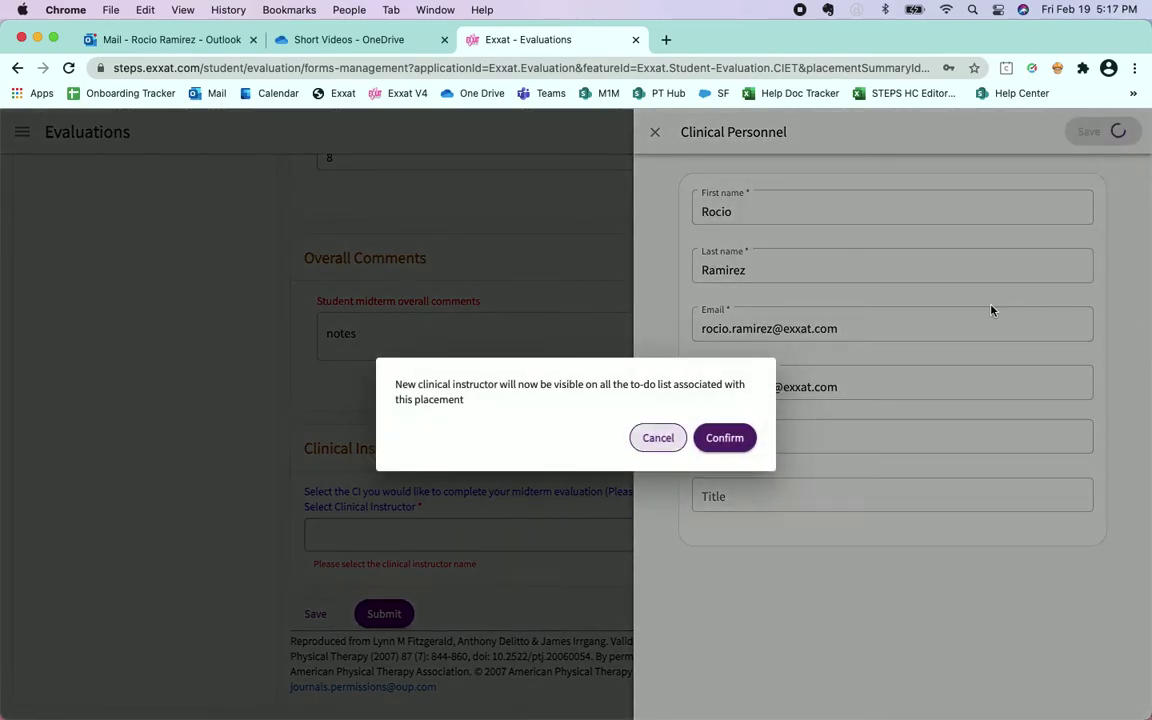
pyautogui.click(728, 437)
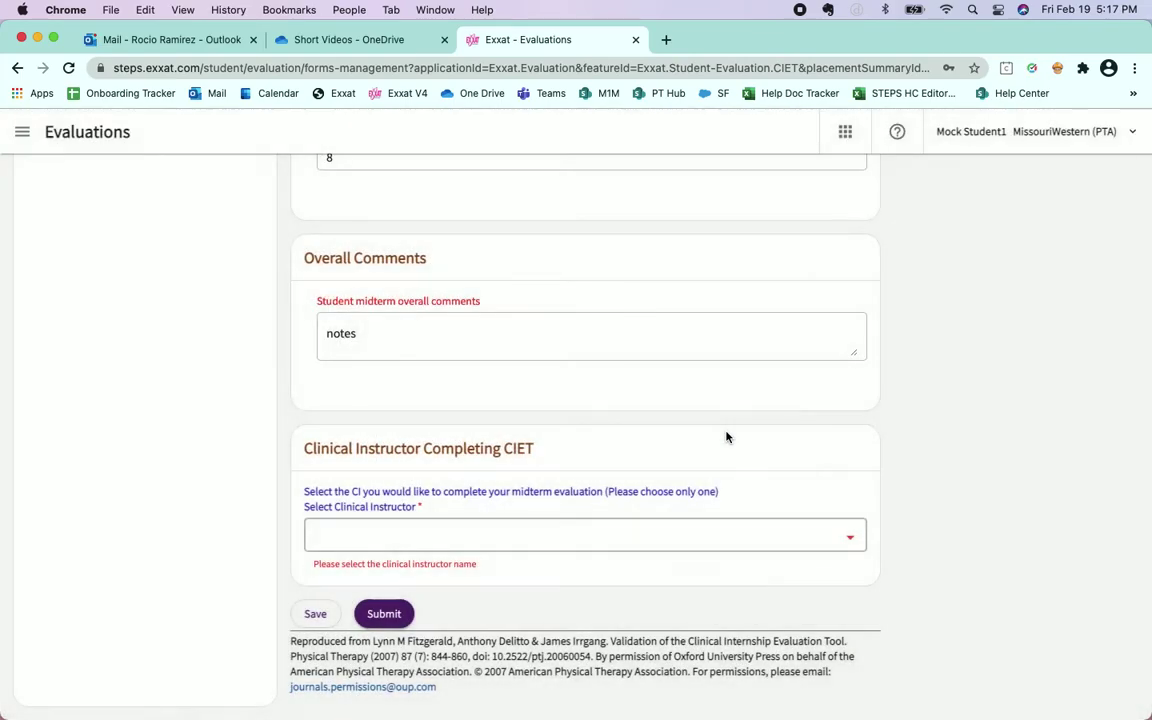
# Choose the first listed clinical instructor, submit the midterm, and dismiss the mandatory-fields alert.
pyautogui.click(852, 540)
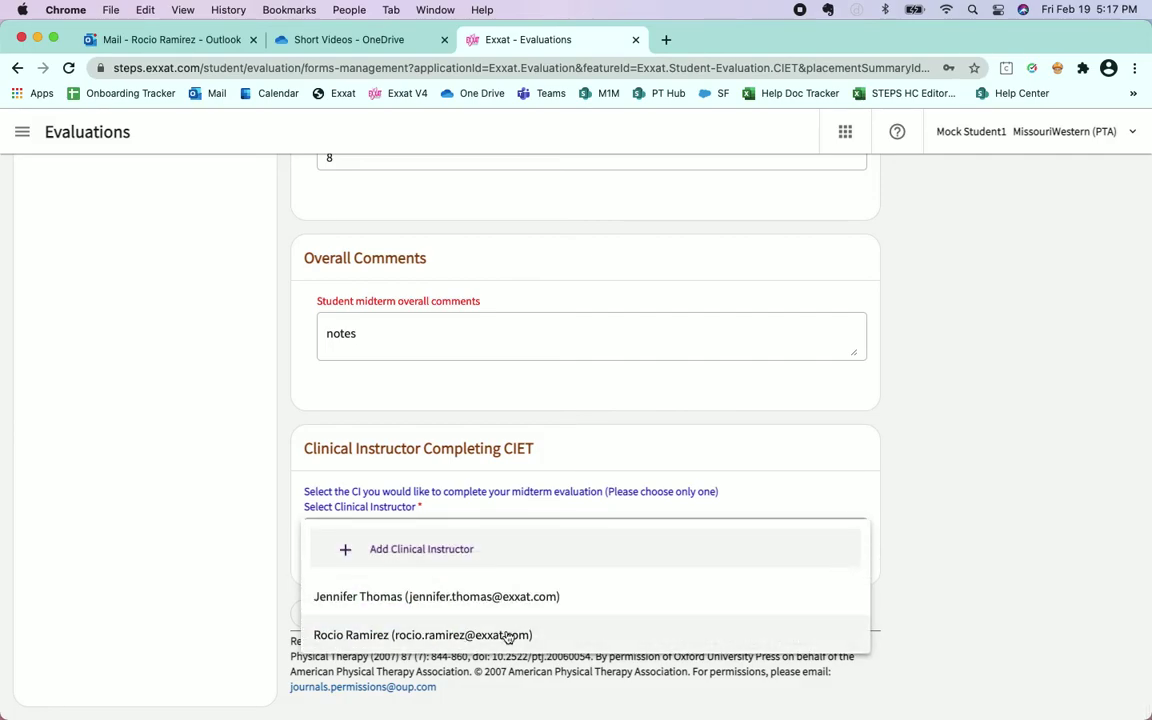
pyautogui.click(480, 594)
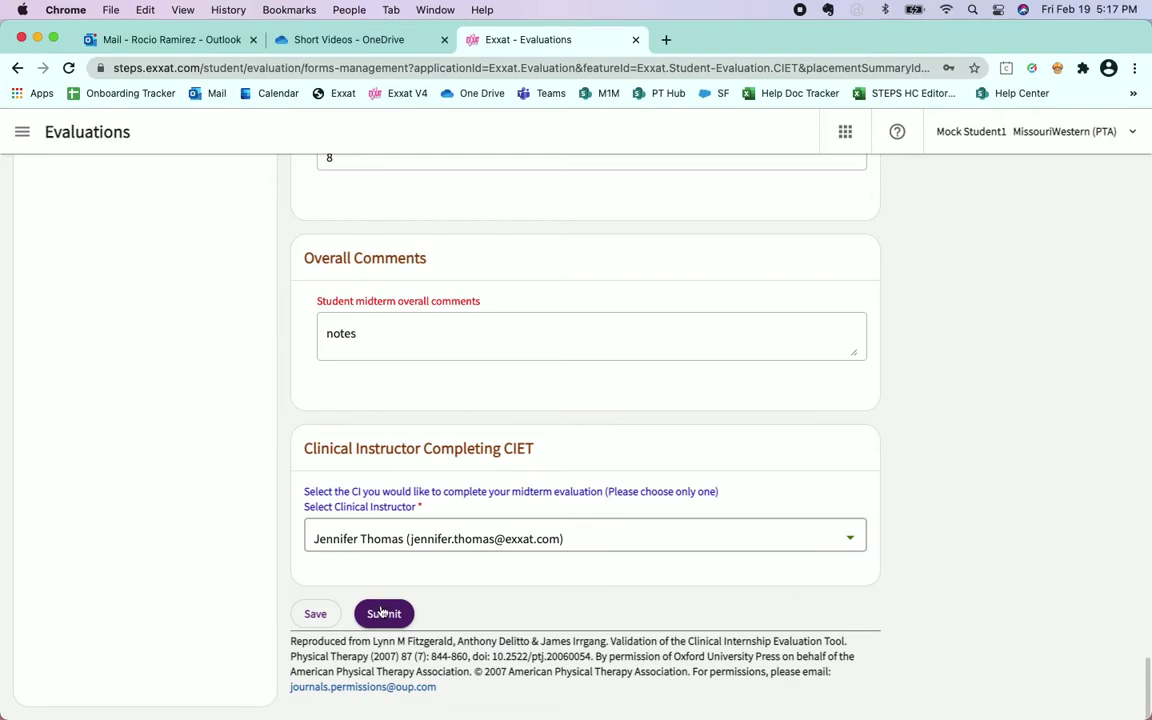
pyautogui.click(383, 613)
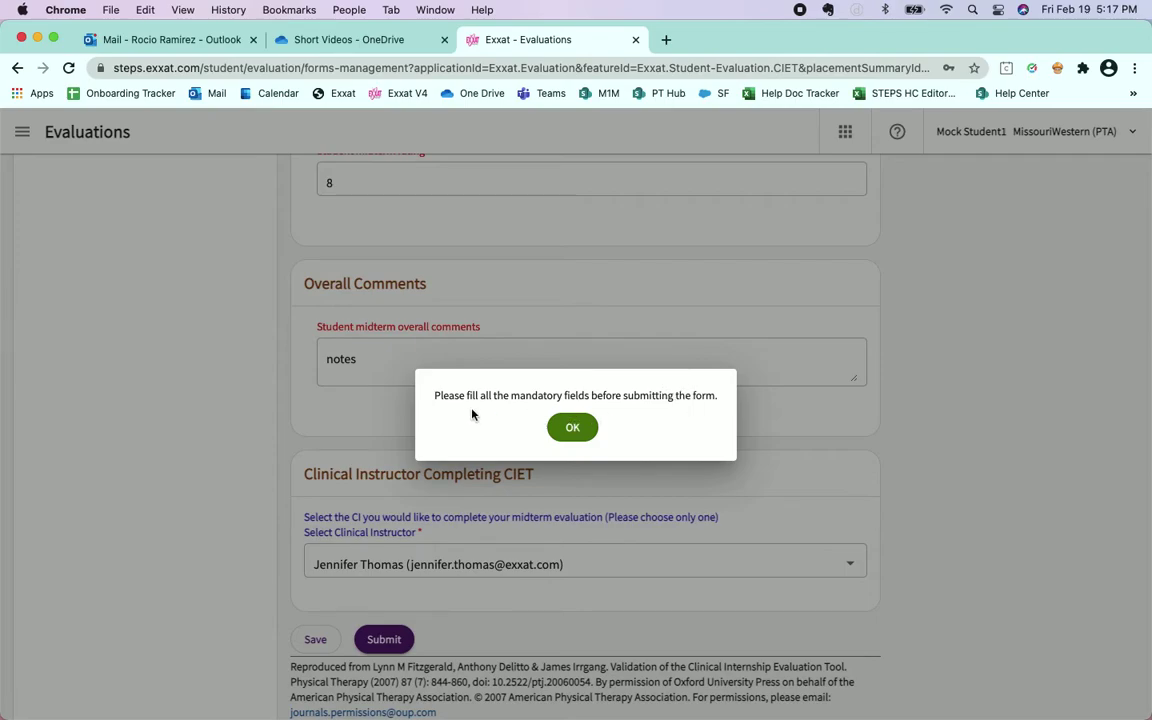
pyautogui.click(578, 430)
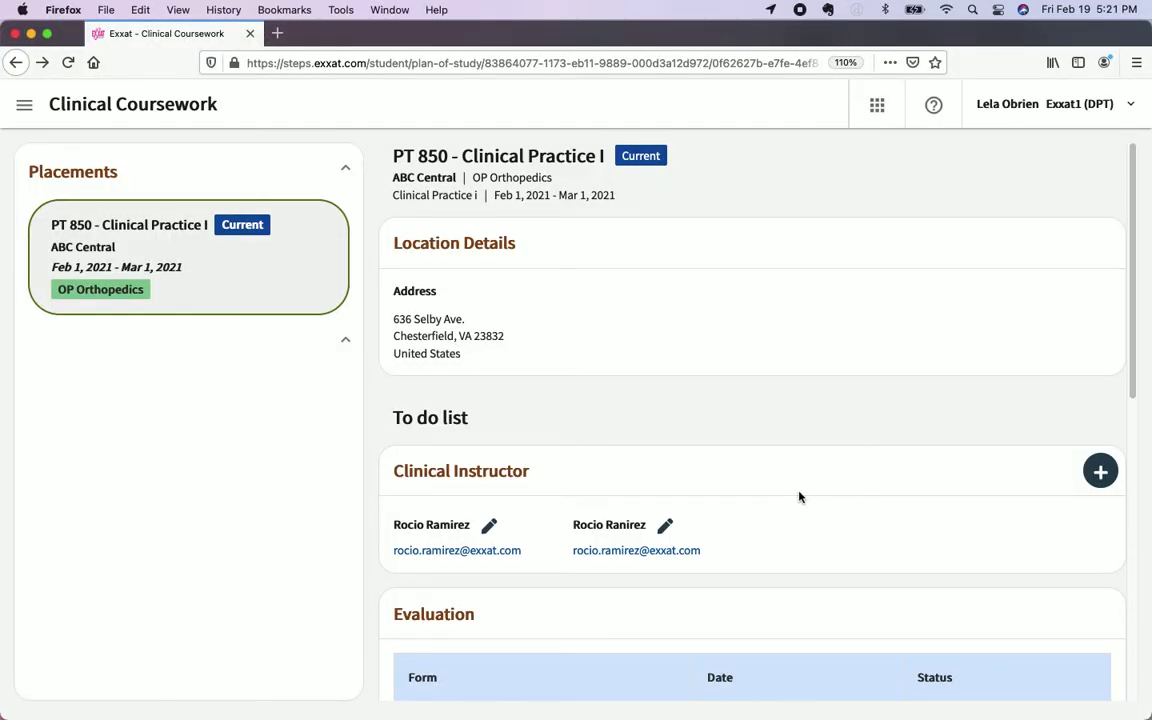
pyautogui.scroll(-3, 799, 497)
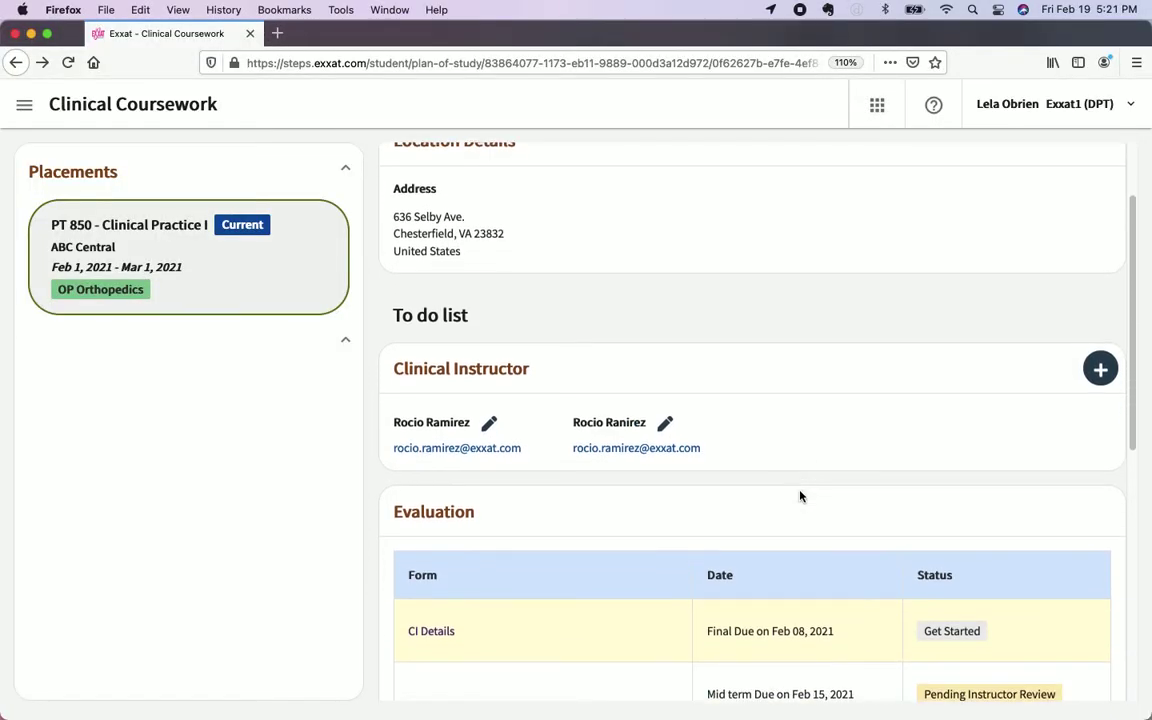
pyautogui.scroll(-3, 800, 497)
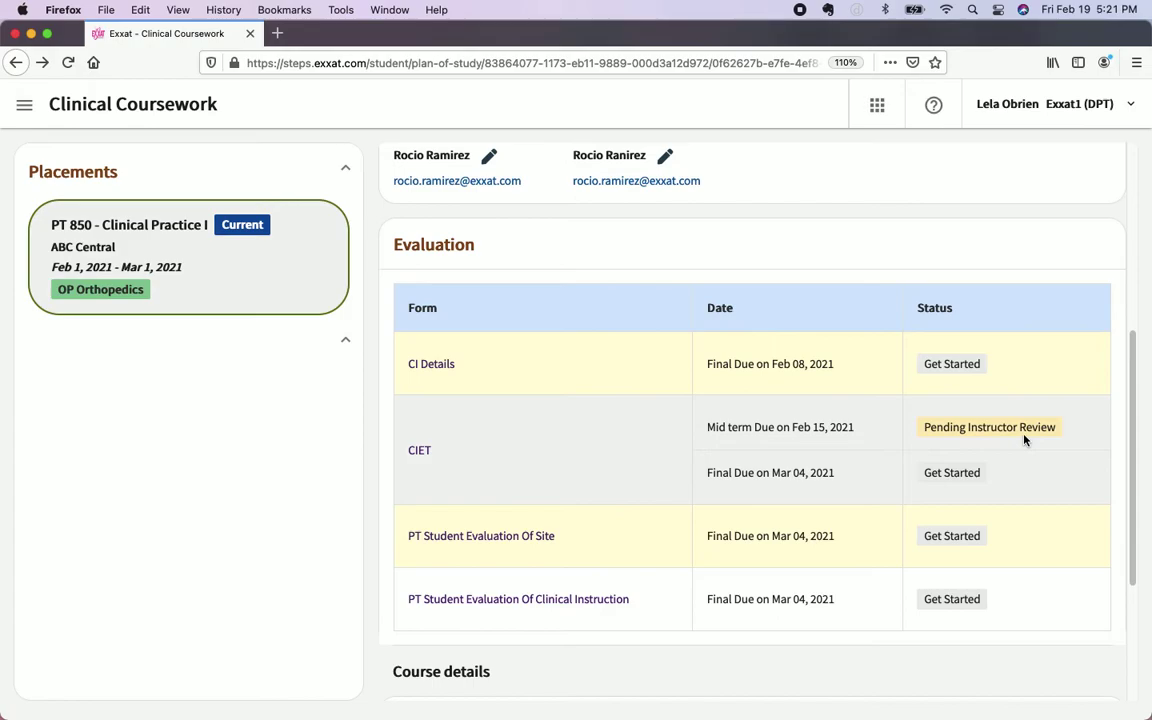
pyautogui.scroll(-1, 968, 431)
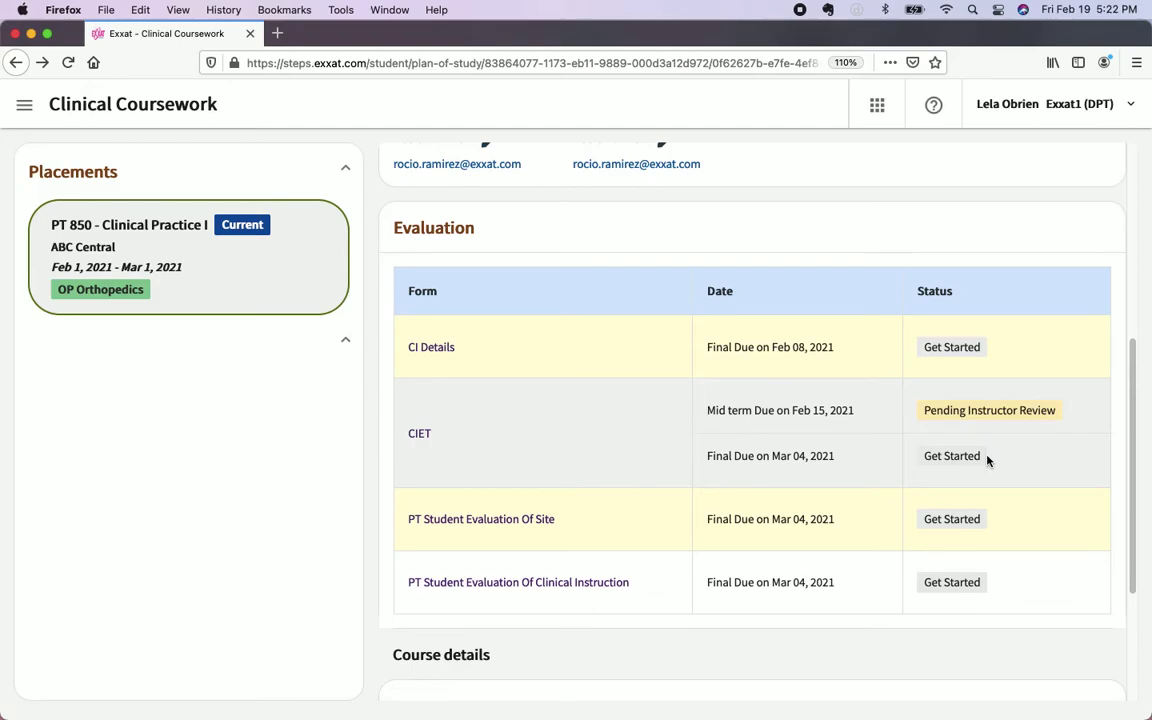
pyautogui.scroll(-2, 985, 461)
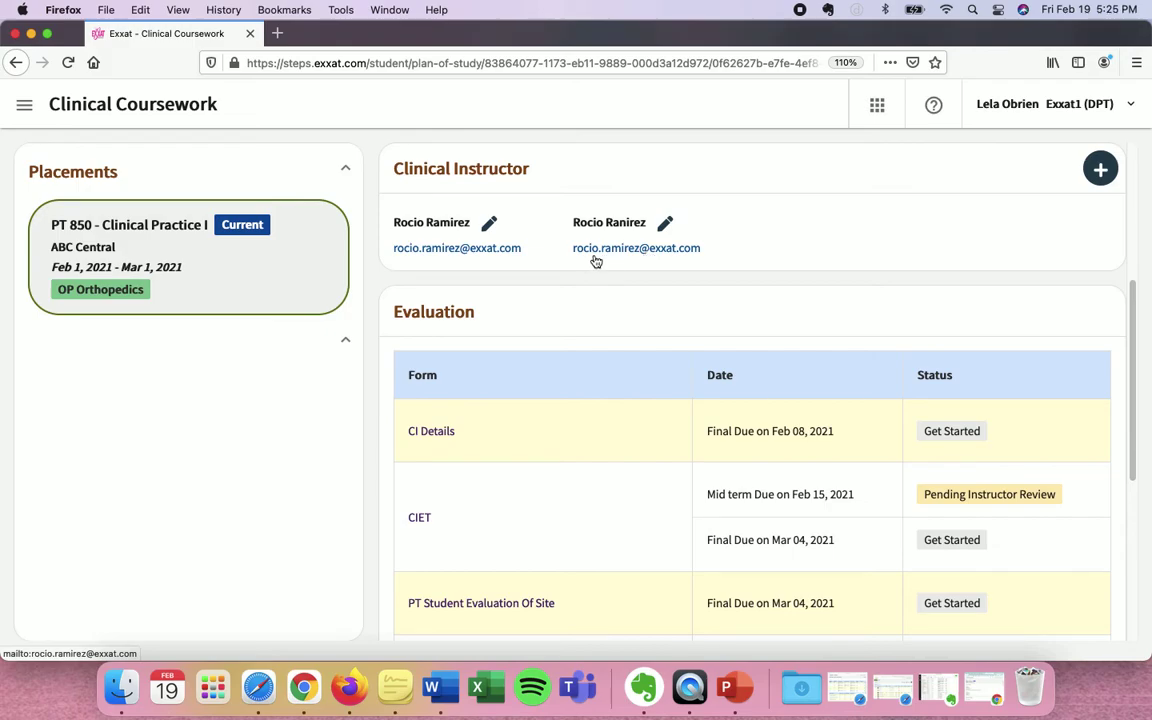
# Resave the second clinical instructor's corrected details and confirm the change.
pyautogui.click(665, 222)
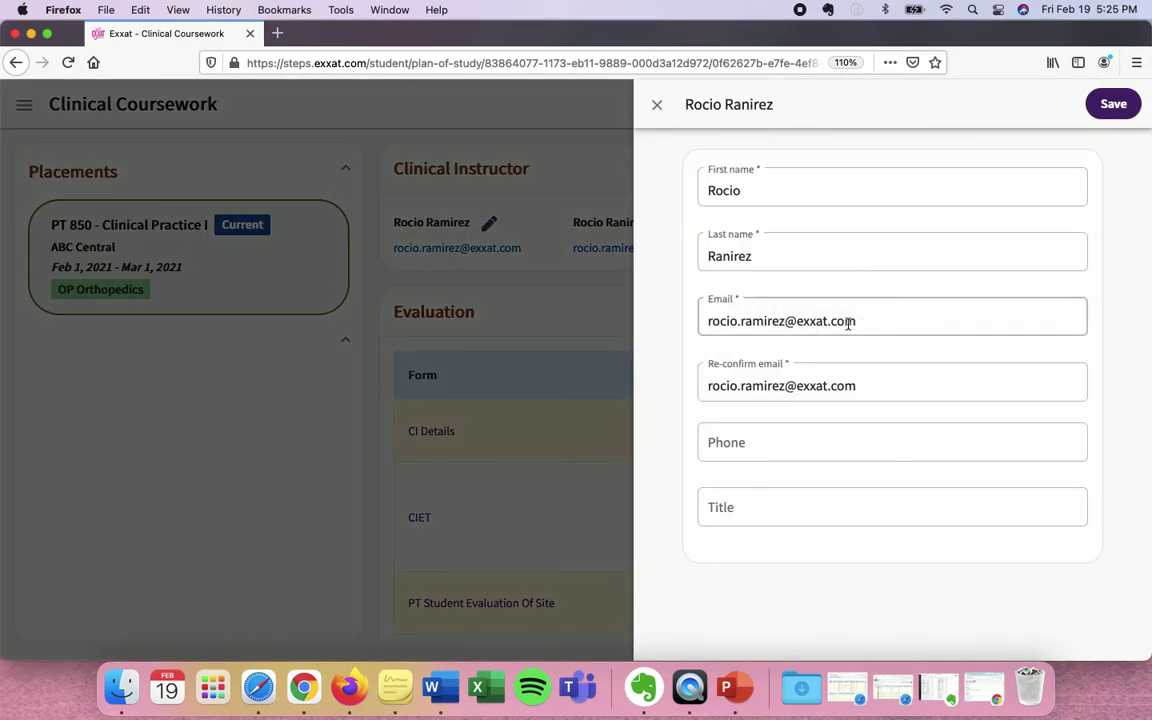
pyautogui.click(1110, 104)
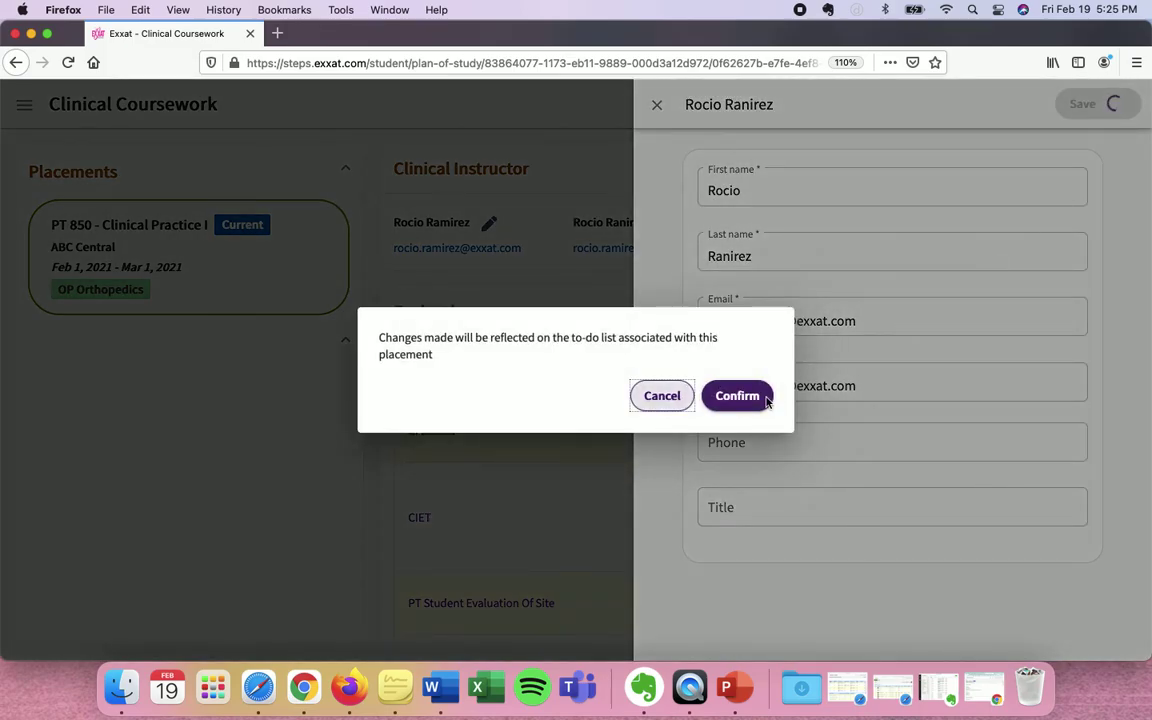
pyautogui.click(727, 397)
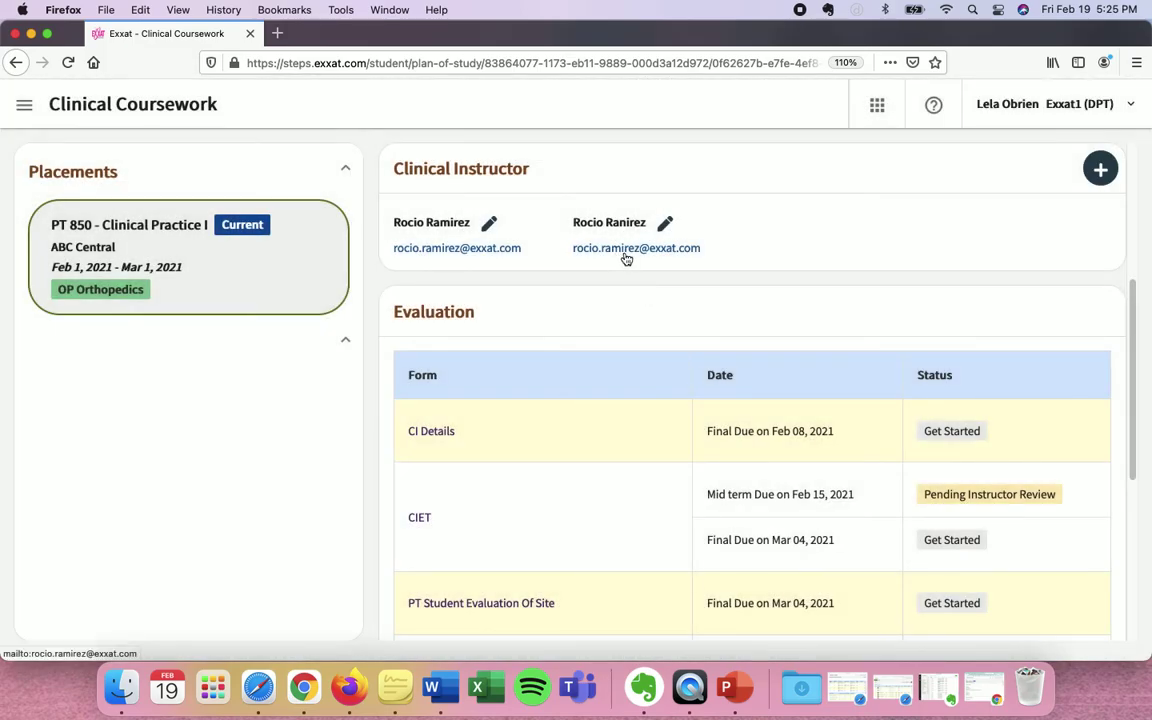
pyautogui.scroll(-1, 617, 300)
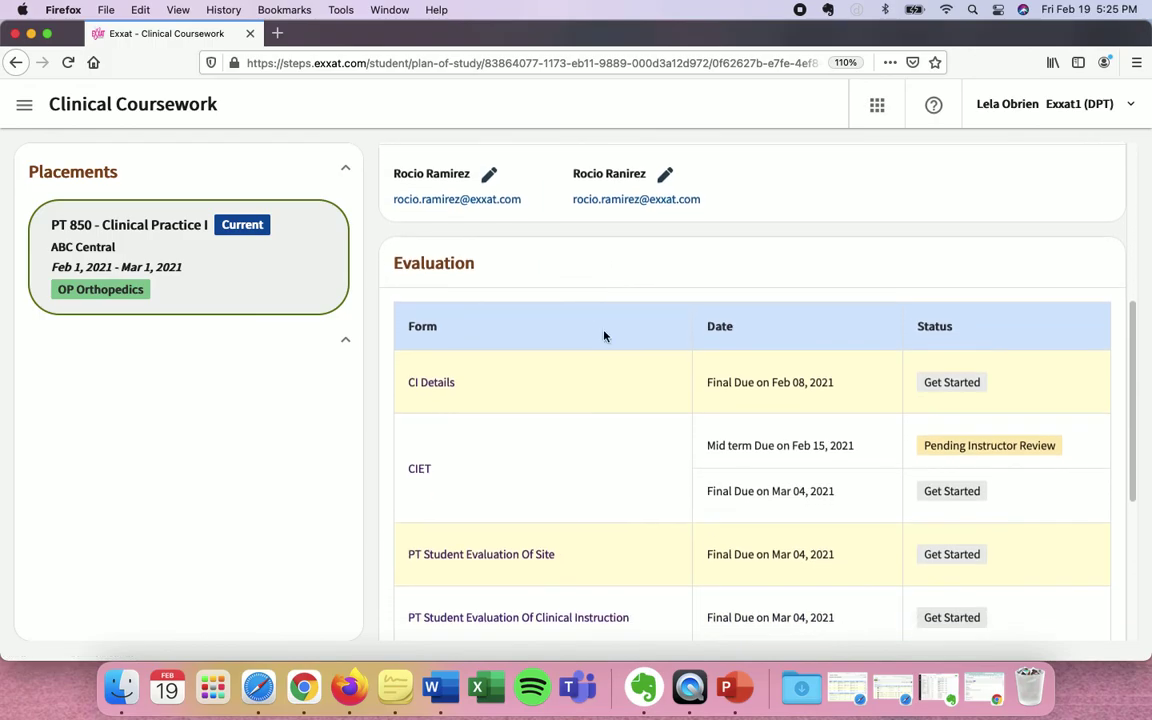
# Open the CIET midterm evaluation from the Evaluation table and review its Last Sent instructor and Resend option.
pyautogui.click(416, 464)
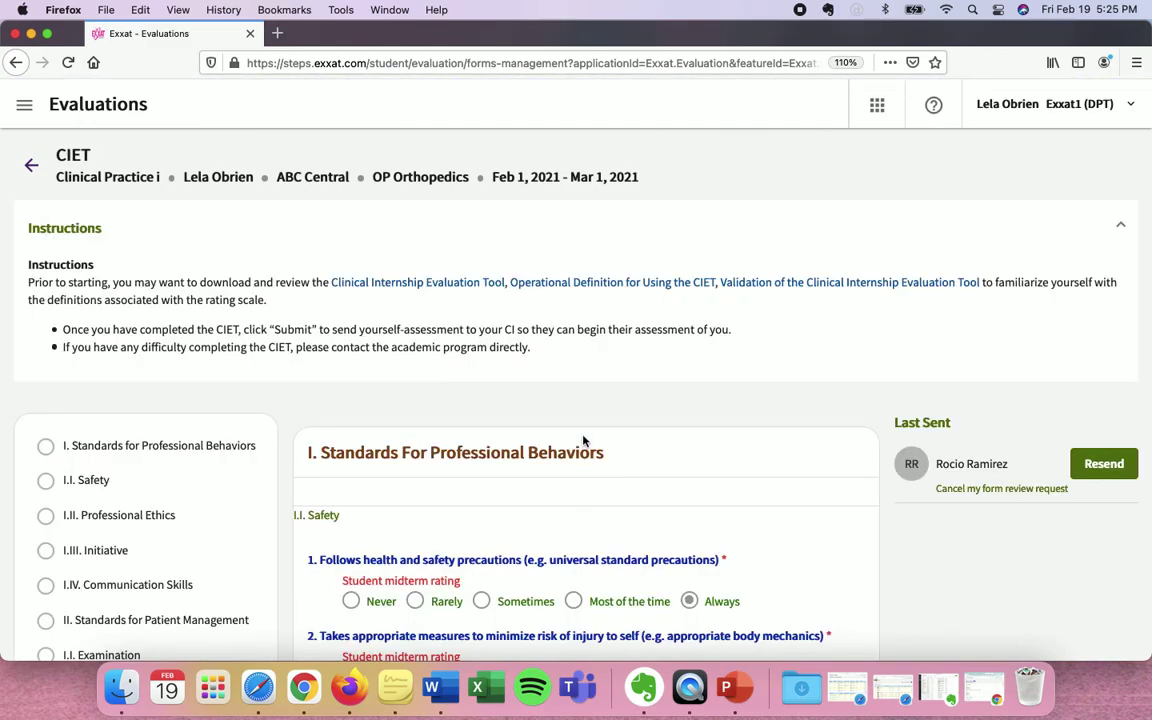
pyautogui.scroll(-1, 584, 437)
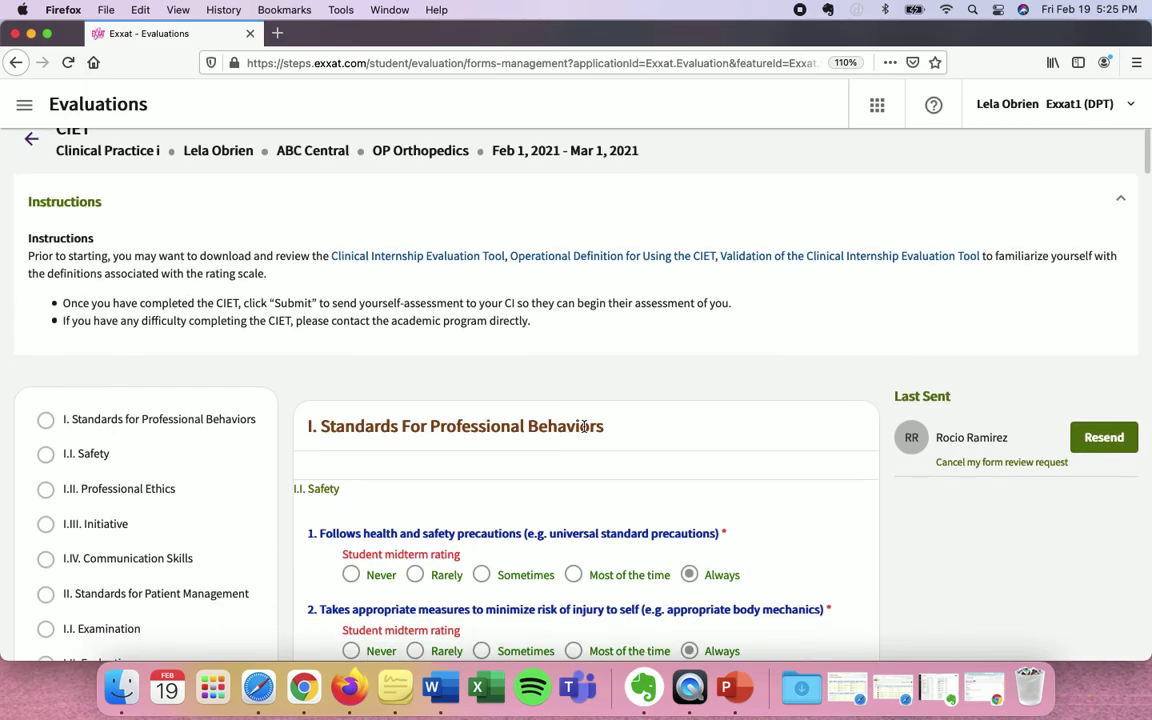